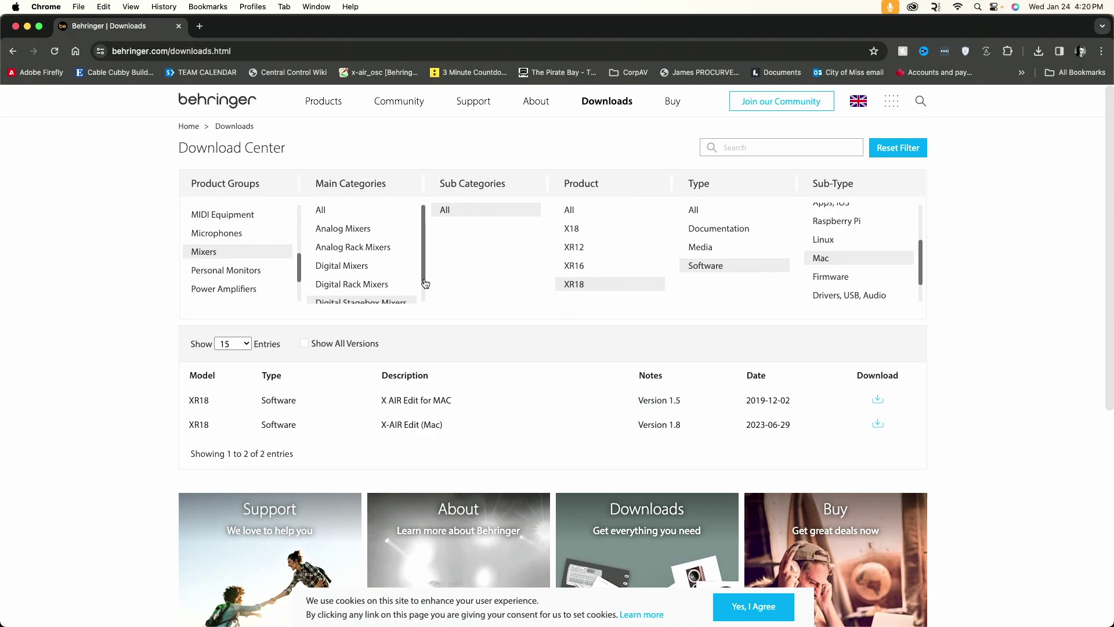
Scroll the Download Center's Main Categories to the X AIR Edit for Mac downloads
scroll(427, 280, "down", 1)
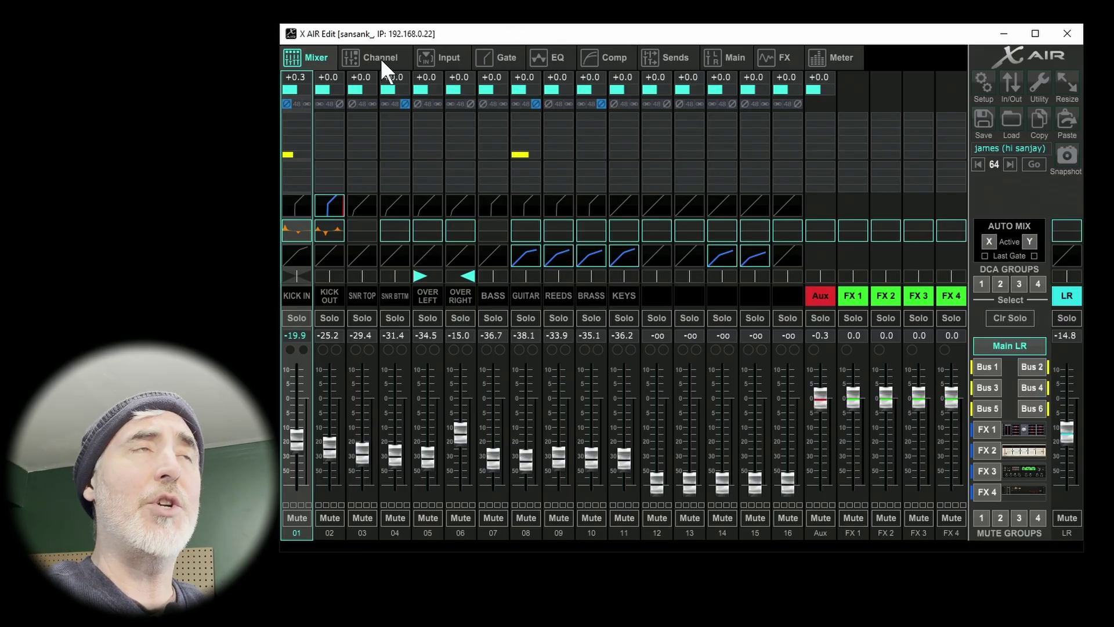
Select channel strip 02 KICK OUT and show its detailed Channel settings
left_click(328, 292)
left_click(298, 294)
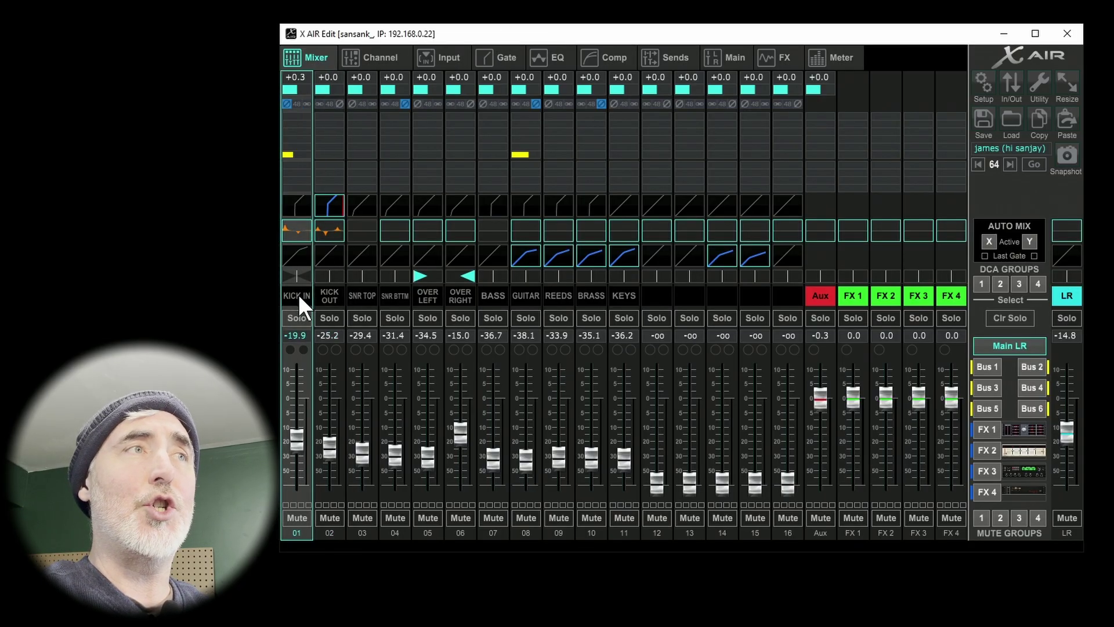
left_click(322, 291)
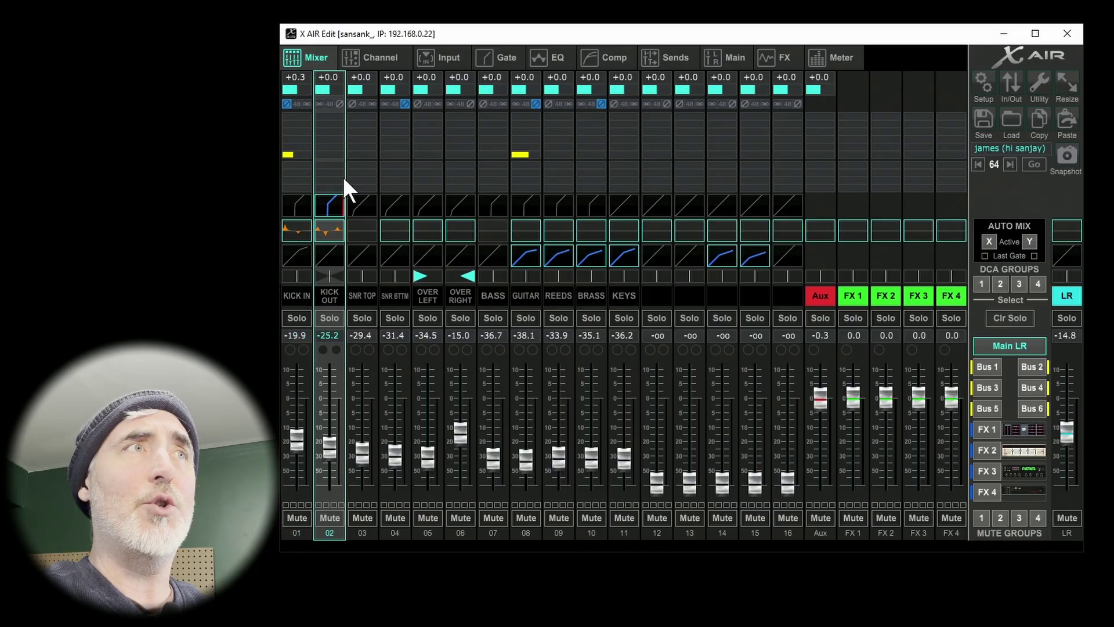
left_click(382, 54)
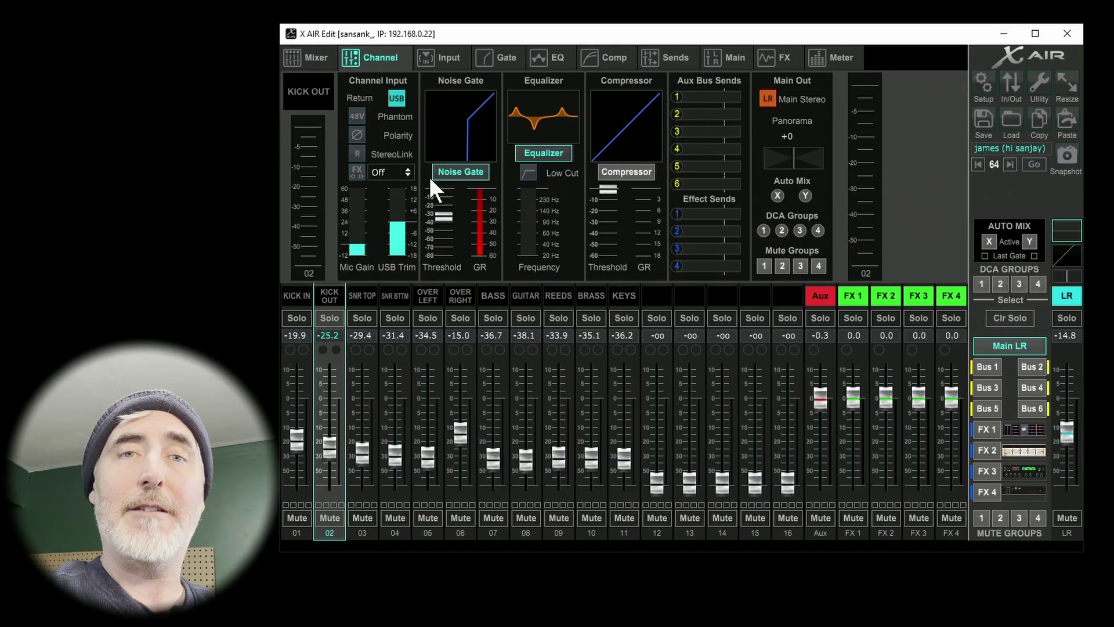
In the In/Out panel, route the USB returns to feed channels 1–16
left_click(1012, 81)
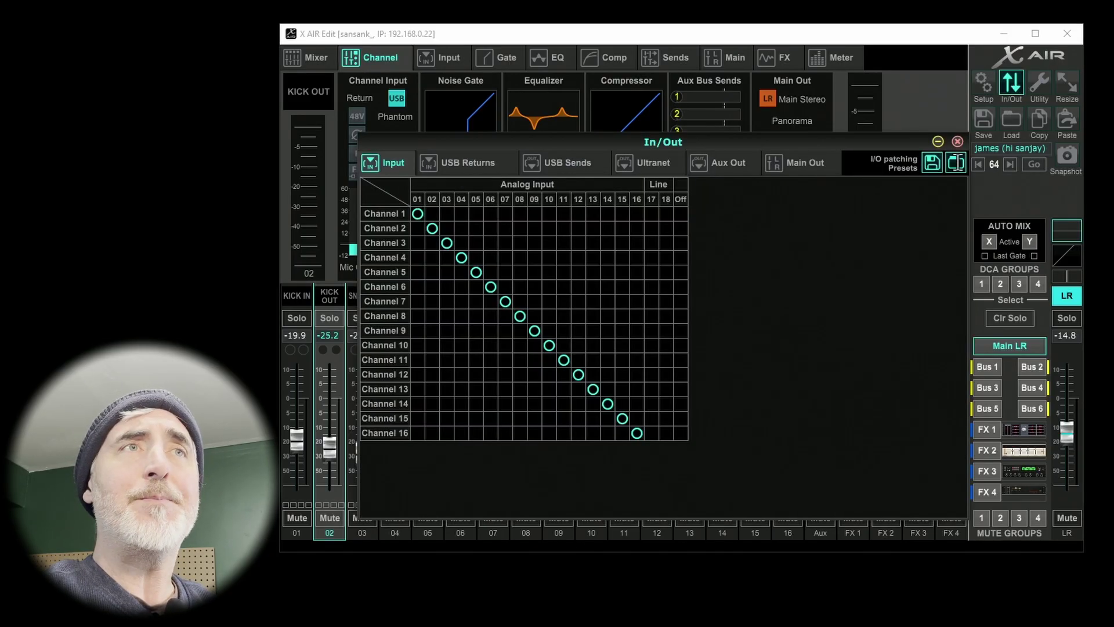
left_click_drag(719, 140, 844, 119)
left_click(605, 139)
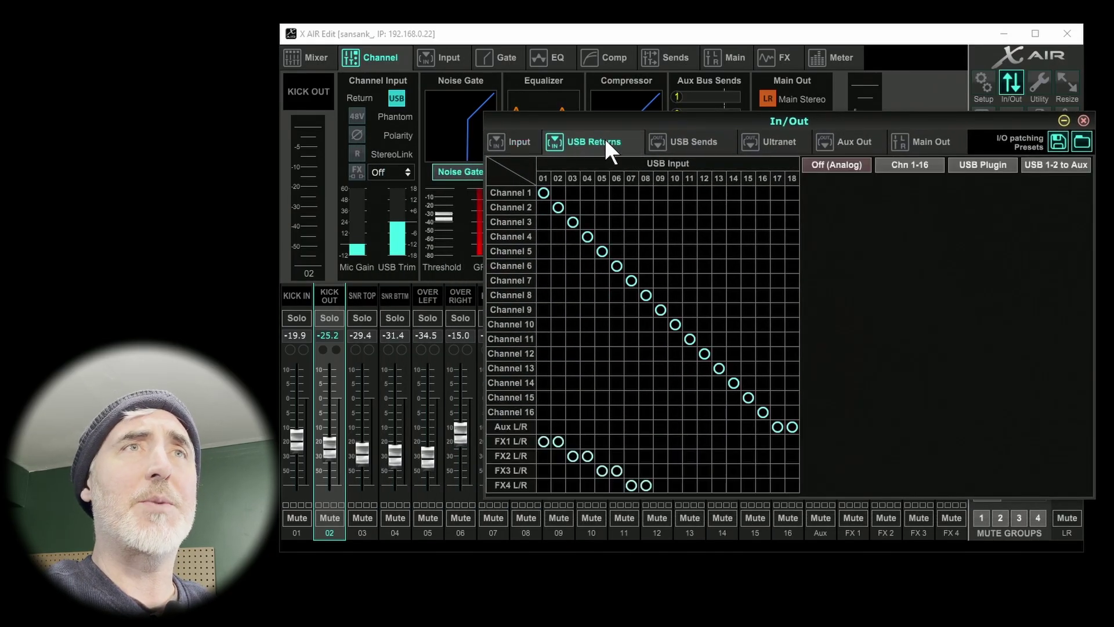
left_click(831, 163)
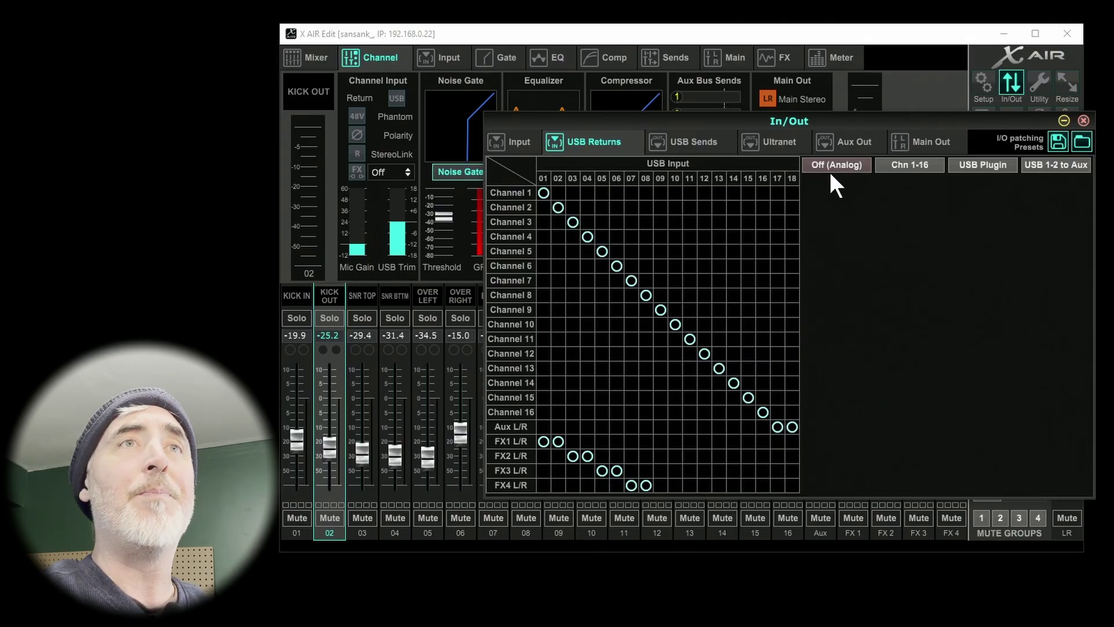
left_click(905, 167)
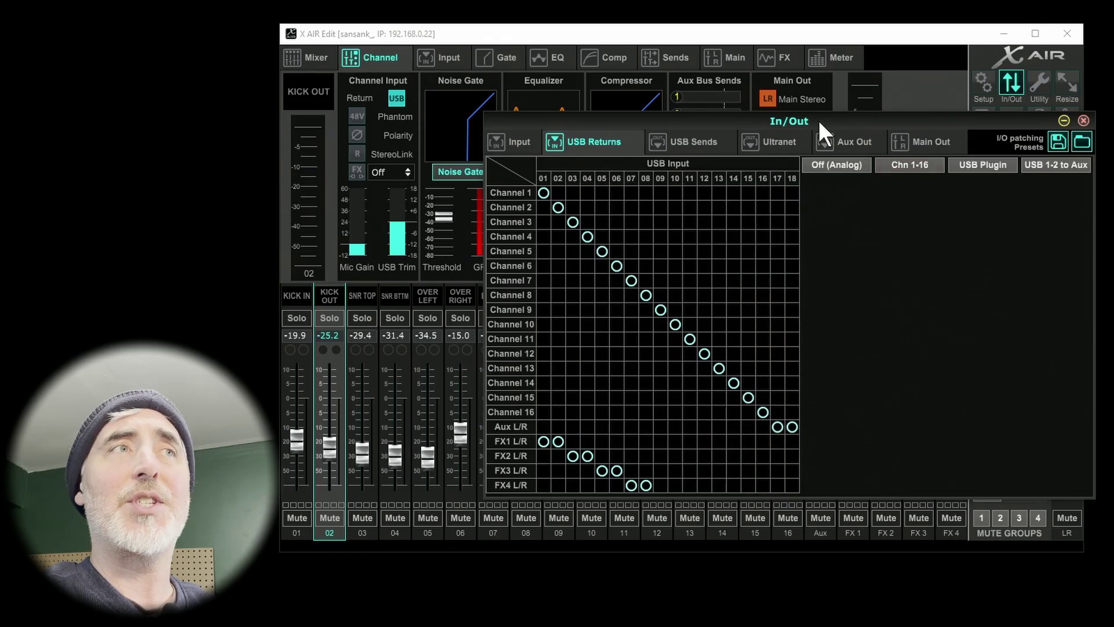
Move the In/Out panel aside to uncover the mixer channels
left_click_drag(819, 119, 494, 110)
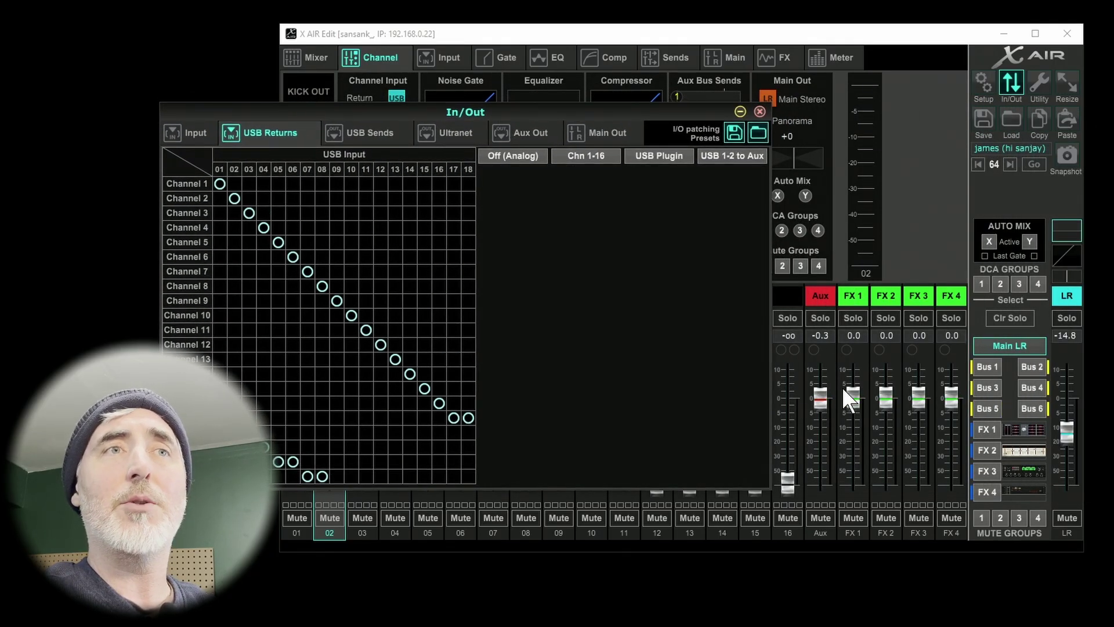
left_click(821, 396)
scroll(820, 396, "up", 4)
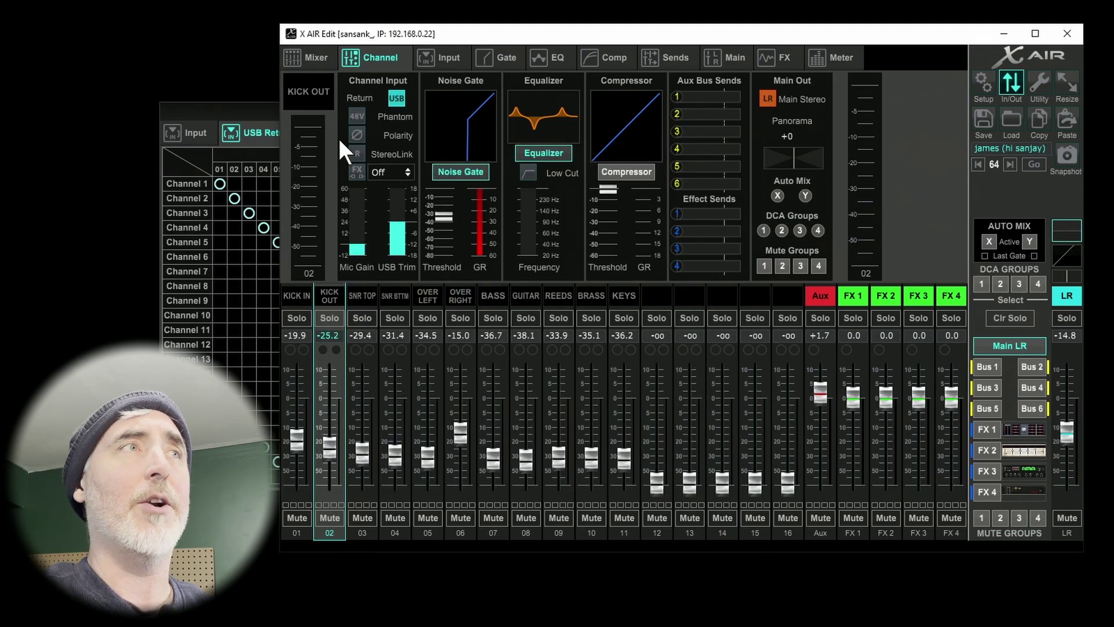
left_click(260, 111)
left_click_drag(260, 111, 501, 82)
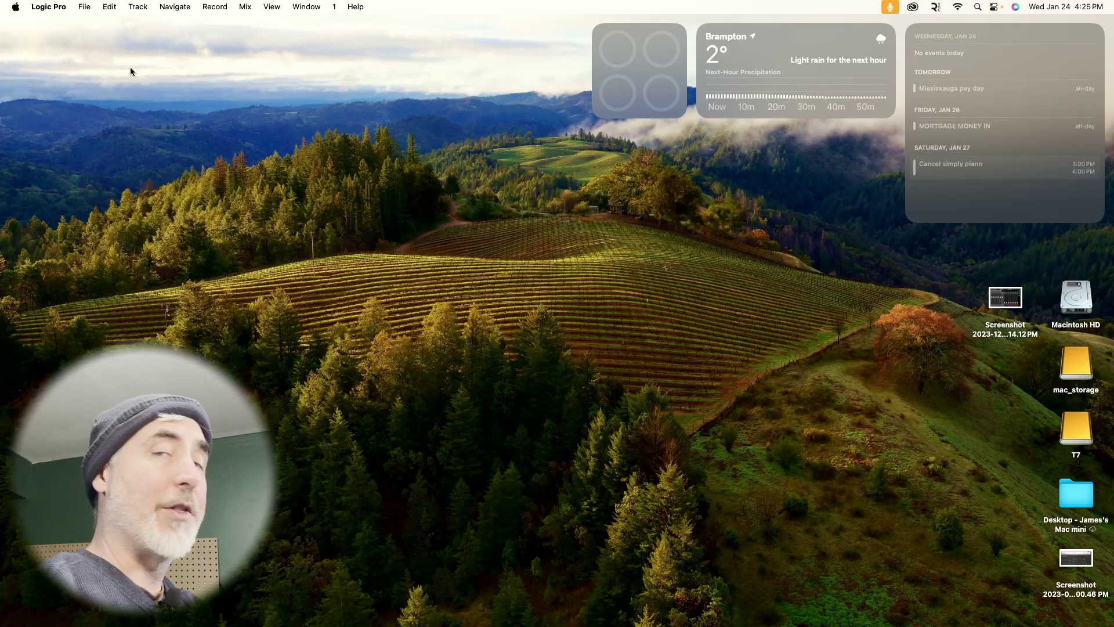
Quit Logic Pro and launch Audio MIDI Setup through Spotlight
key("super+q")
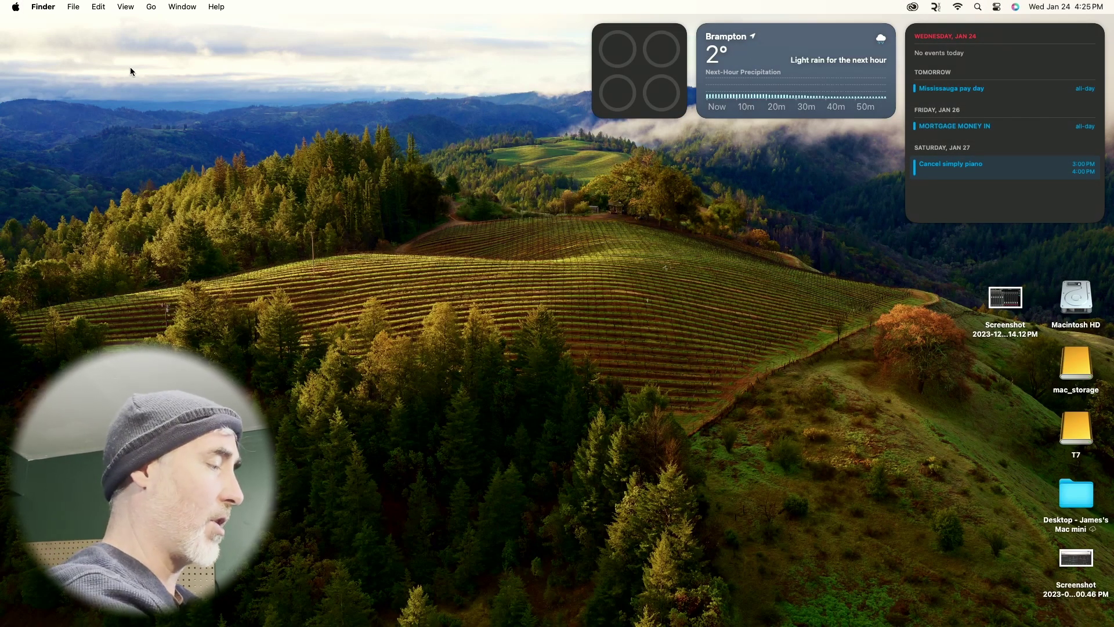
key("super+space")
type("audio m")
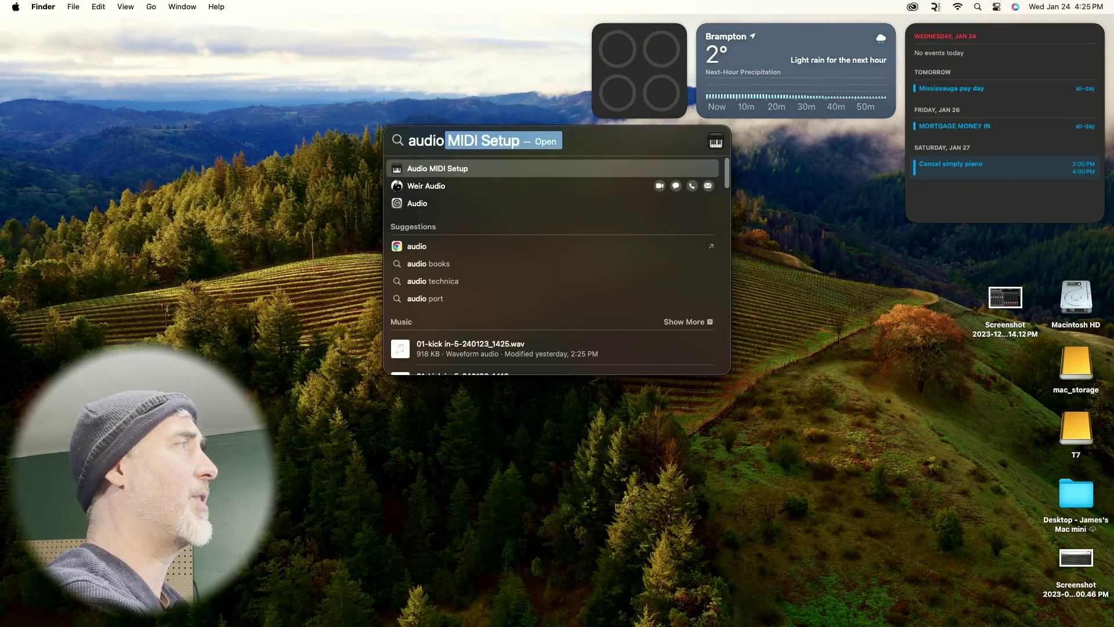
key("Return")
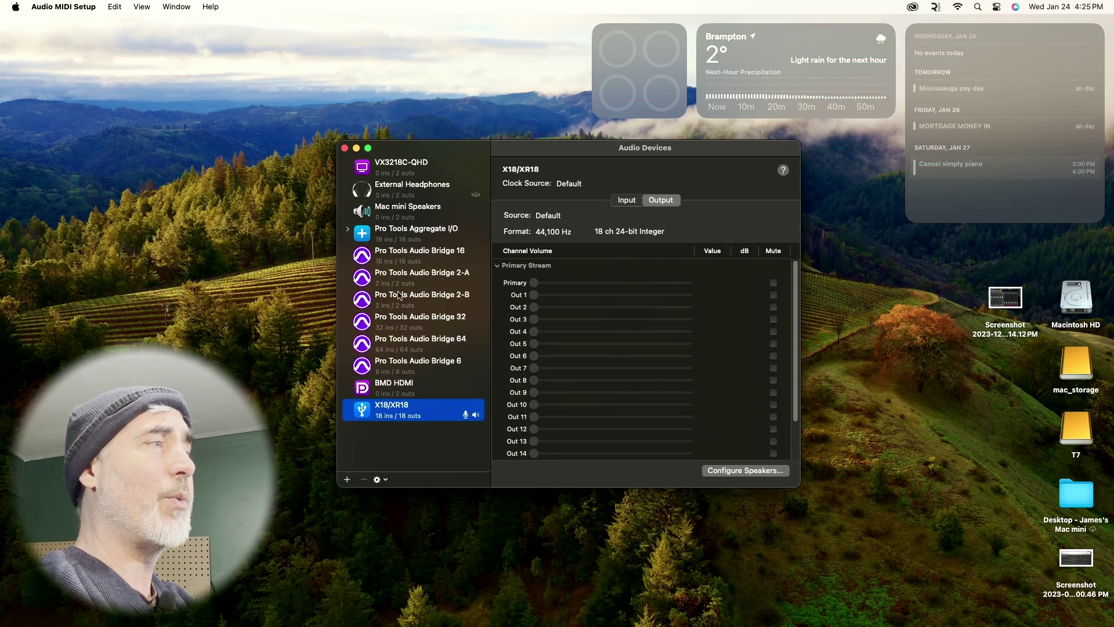
mouse_move(678, 625)
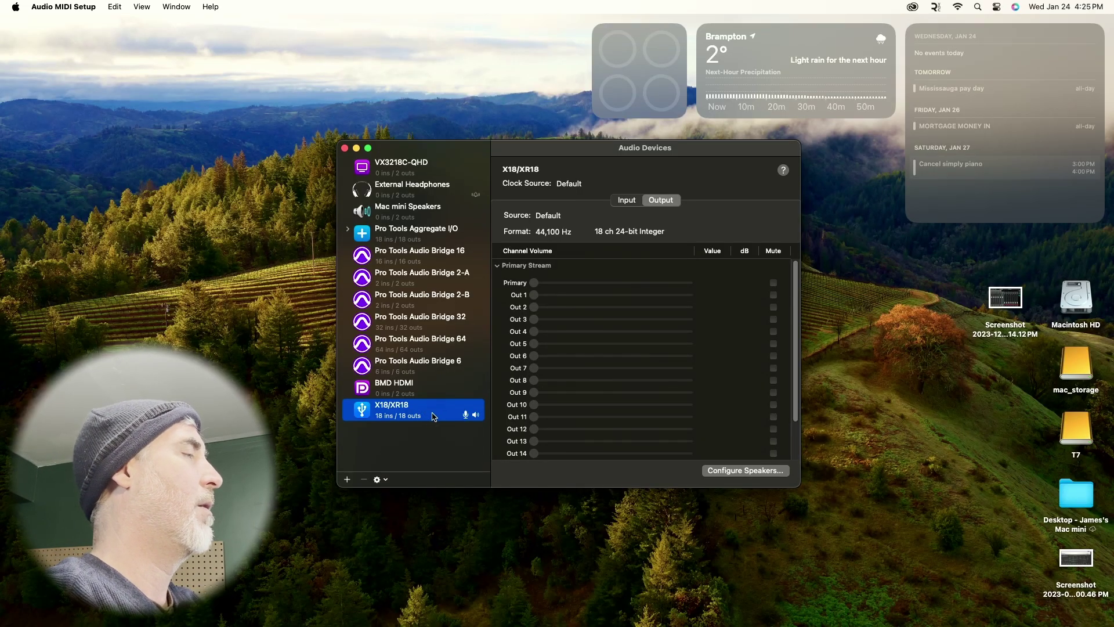
Check the X18/XR18 device options without changes, then close Audio MIDI Setup
right_click(431, 411)
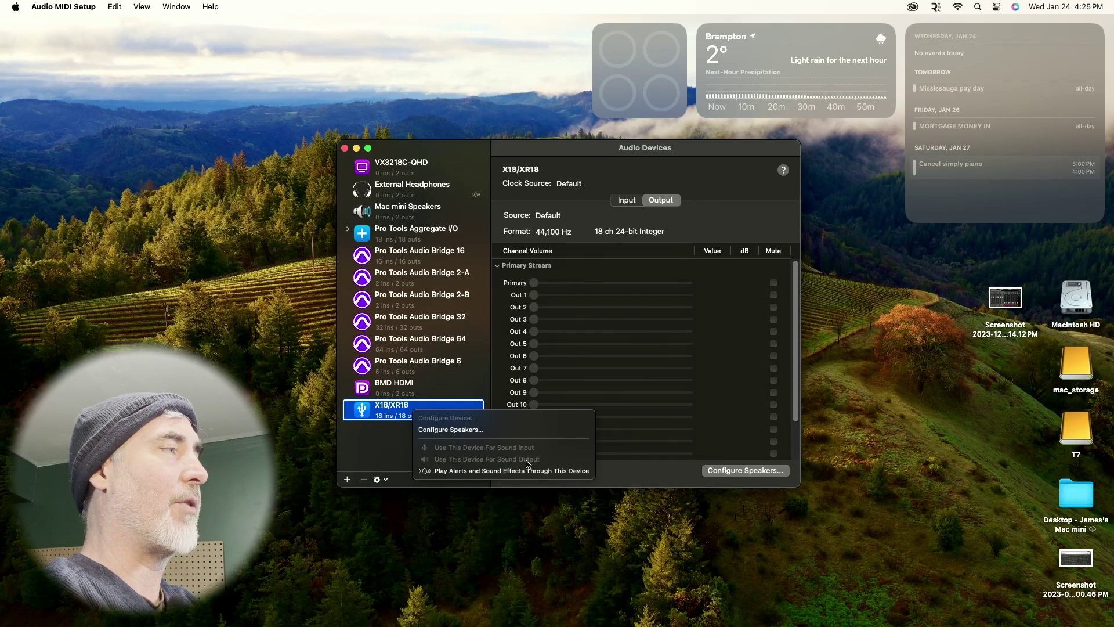
left_click(488, 399)
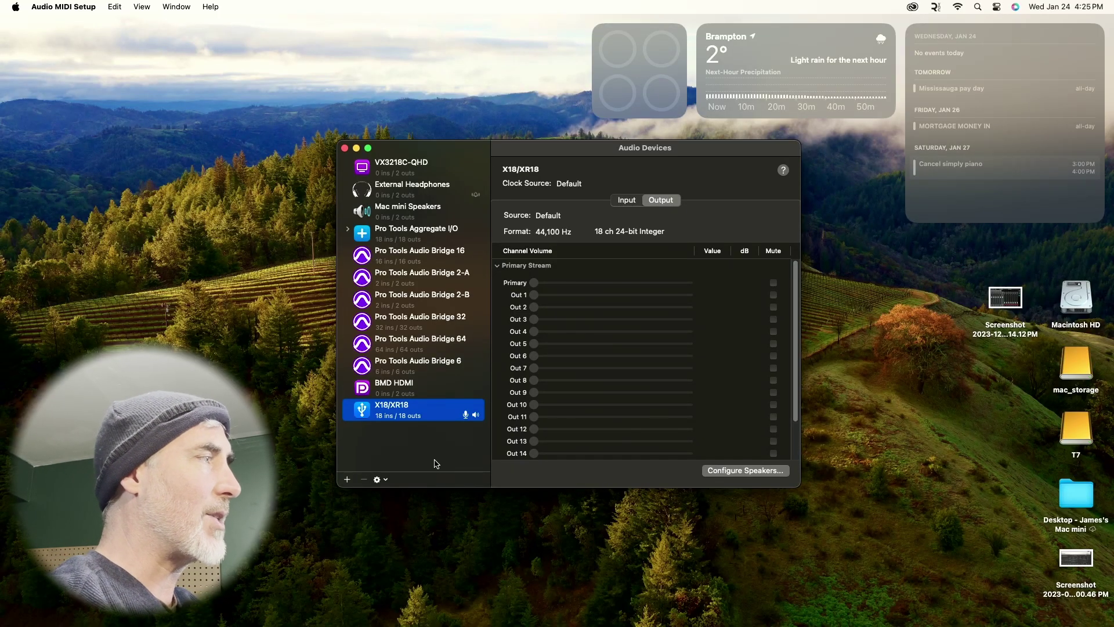
left_click(345, 149)
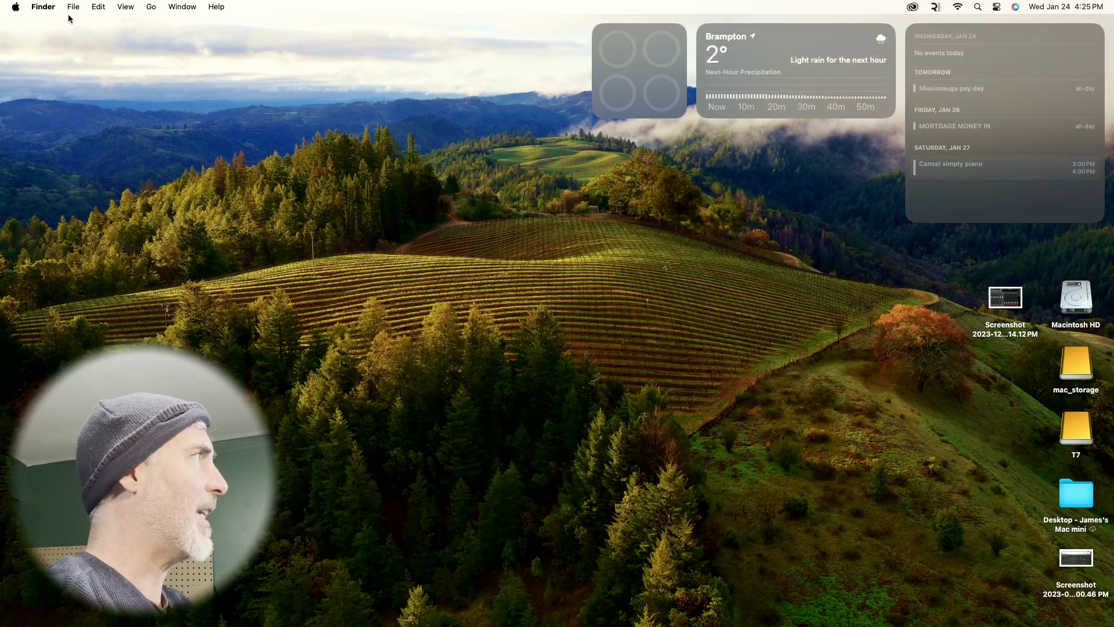
Launch Logic Pro through Spotlight
key("super+space")
type("log")
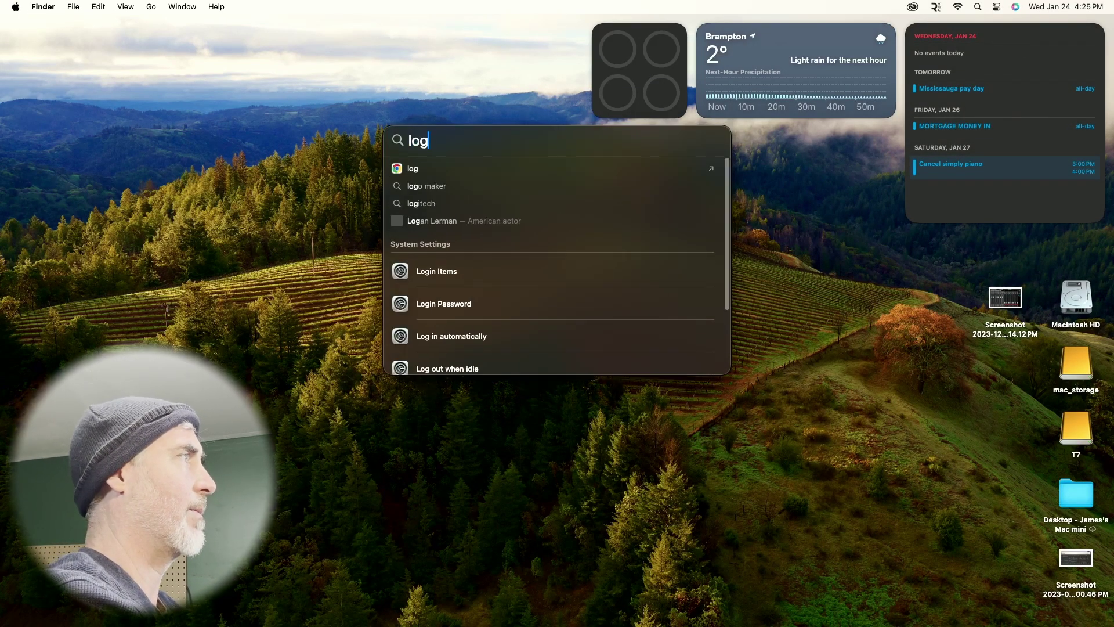
type("ic")
key("Return")
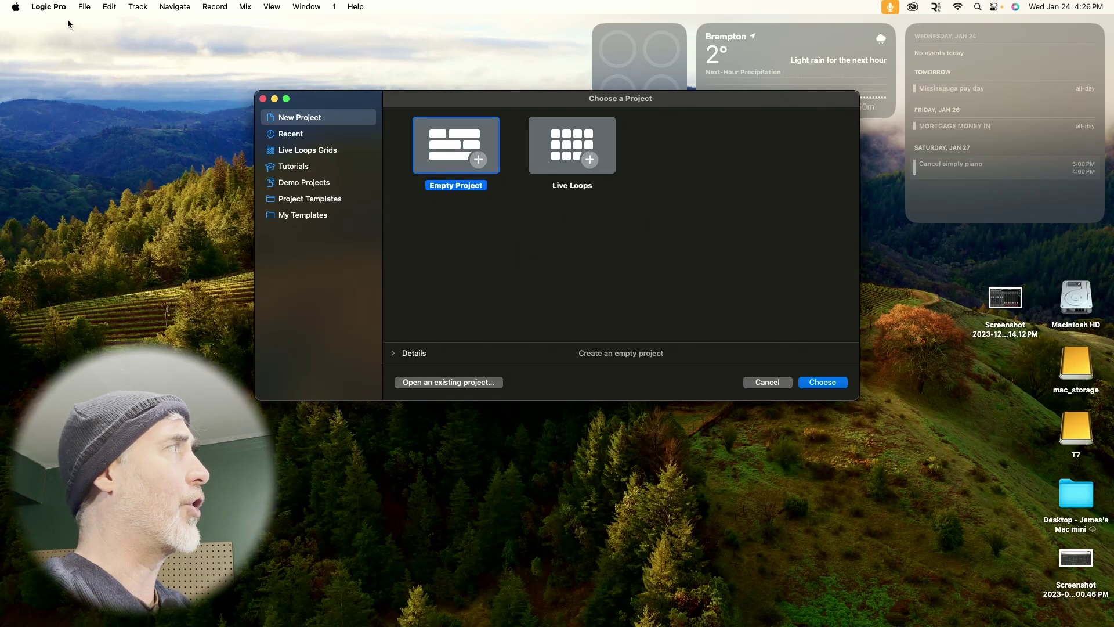
Set Logic Pro's audio output device to X18/XR18 in the audio settings
left_click(51, 7)
mouse_move(58, 44)
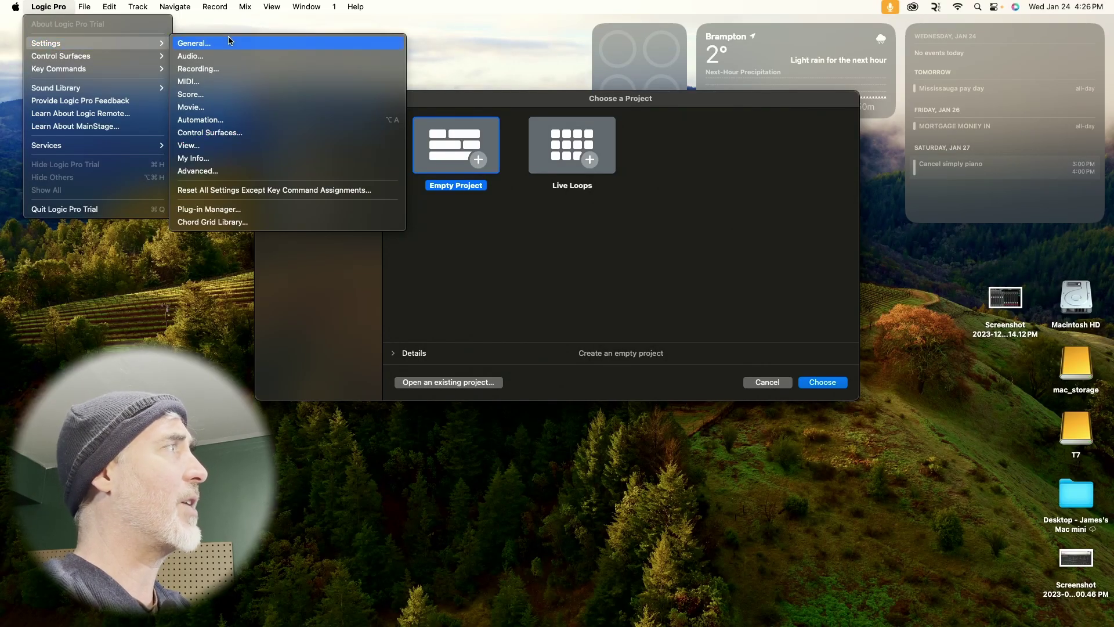
left_click(212, 57)
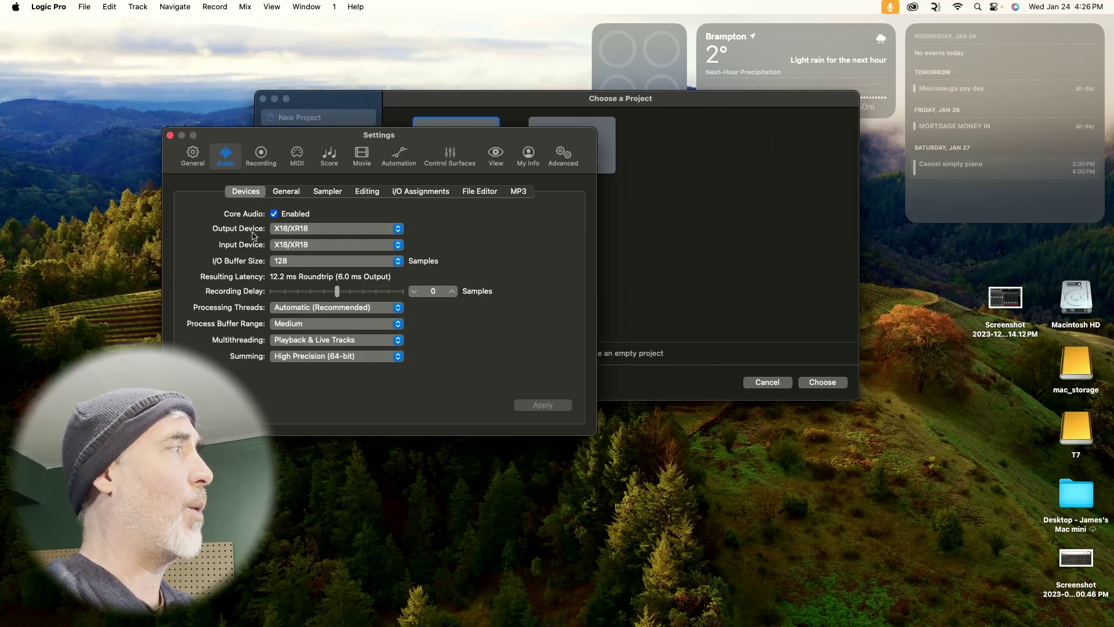
left_click(321, 229)
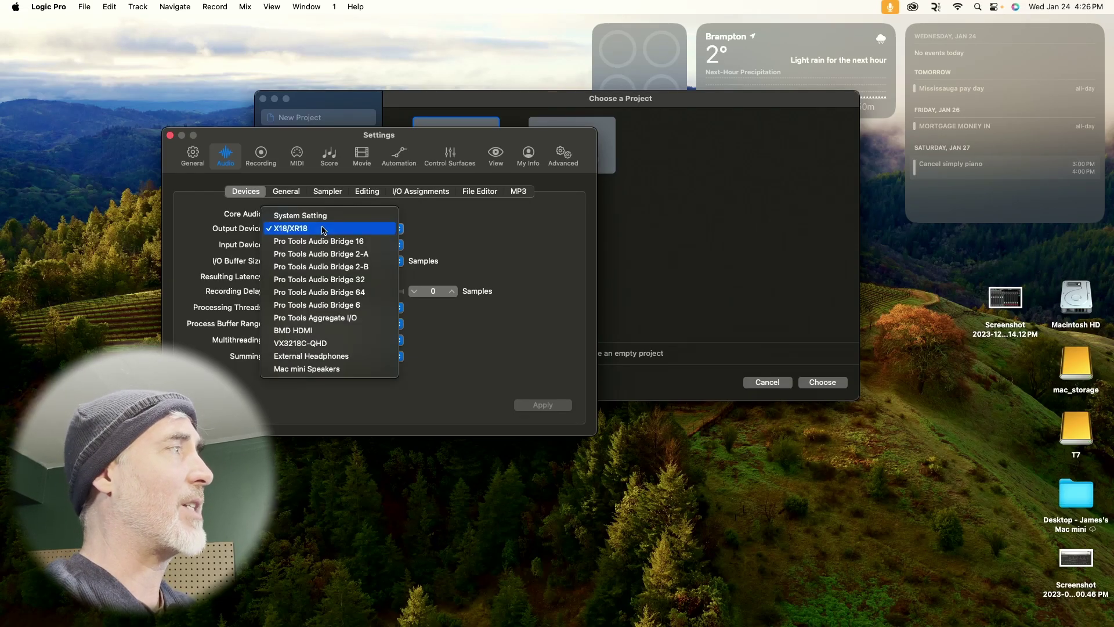
left_click(317, 231)
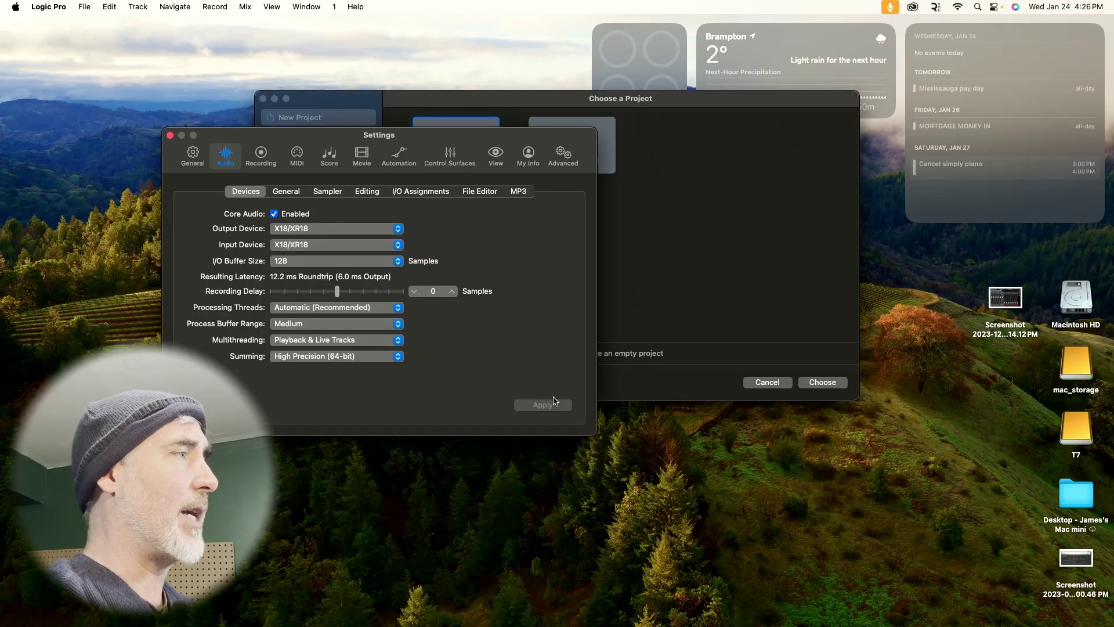
left_click(170, 136)
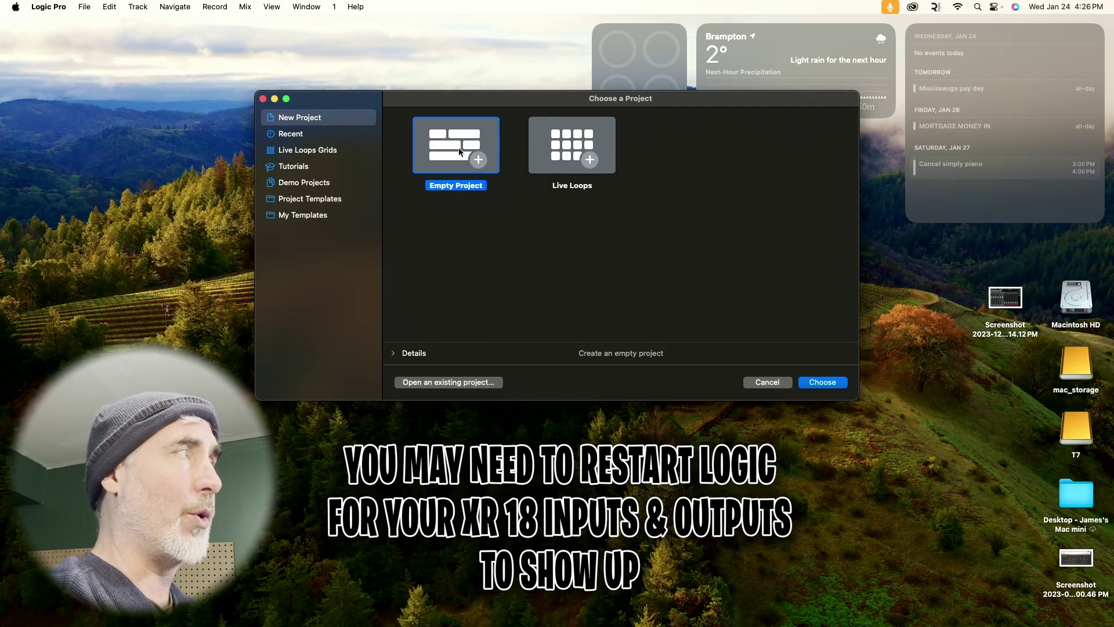
Create 18 Mic or Line audio tracks starting at Input 1 and Output 1, ascending
key("super+q")
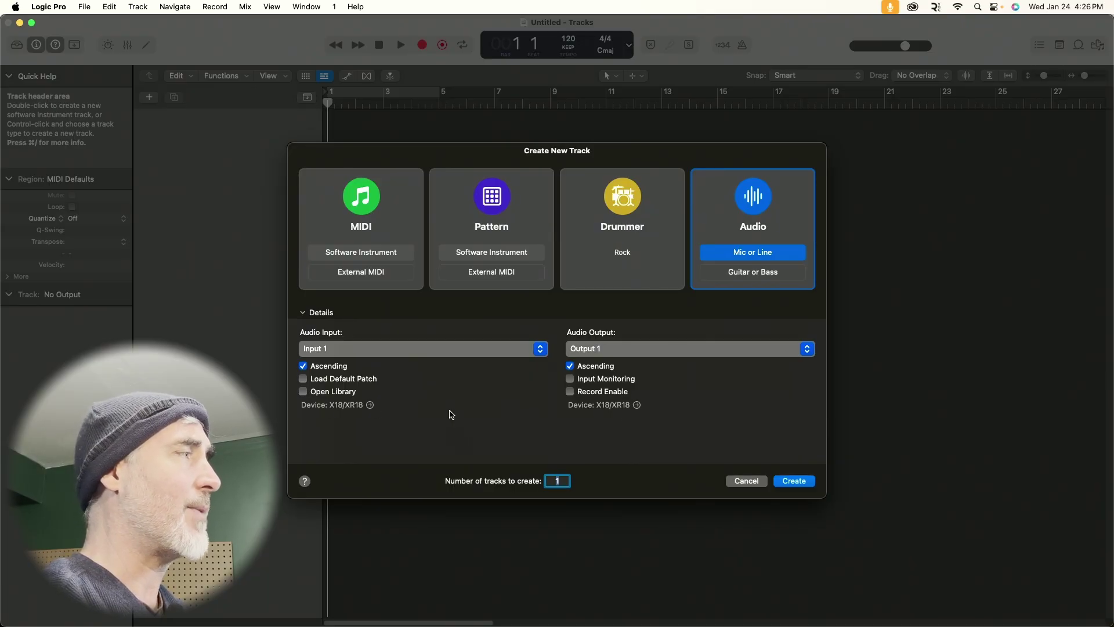
left_click(334, 349)
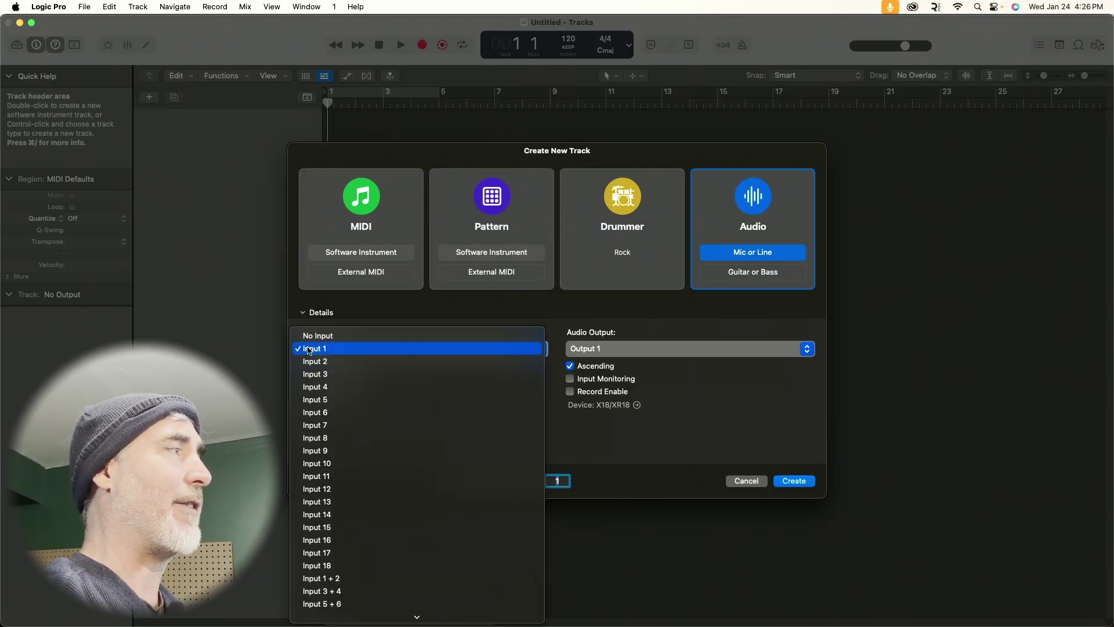
left_click(311, 350)
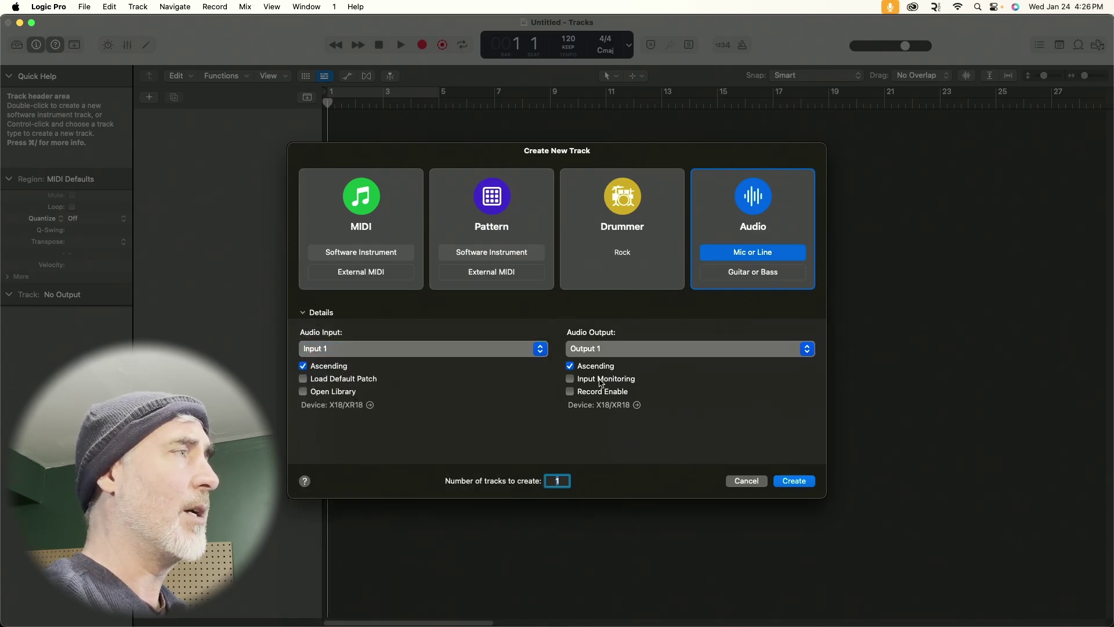
left_click(607, 351)
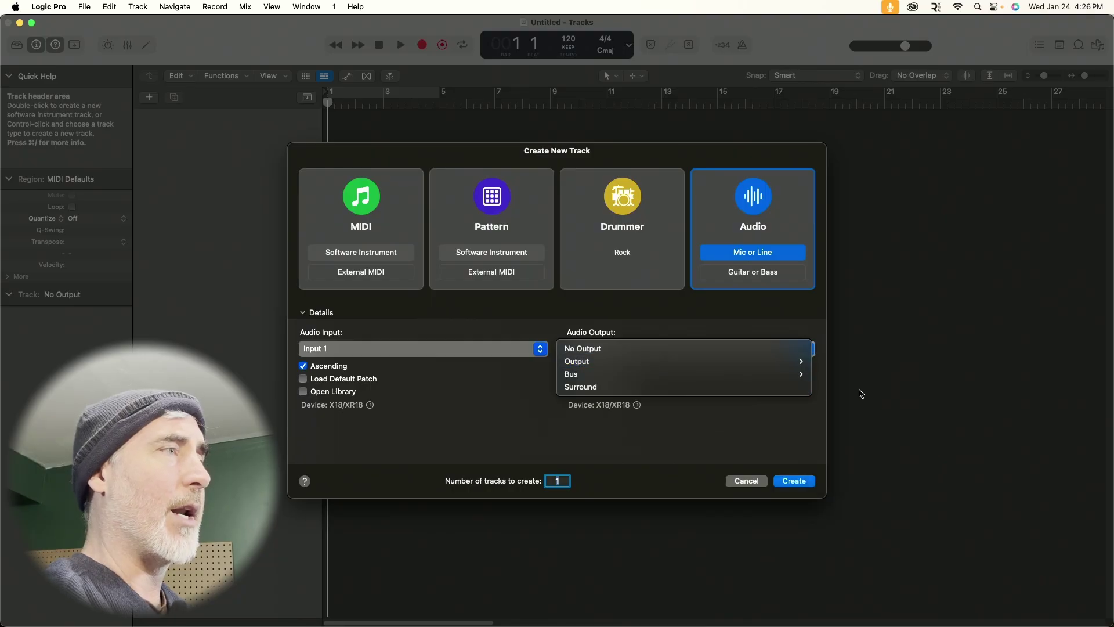
mouse_move(781, 362)
mouse_move(865, 478)
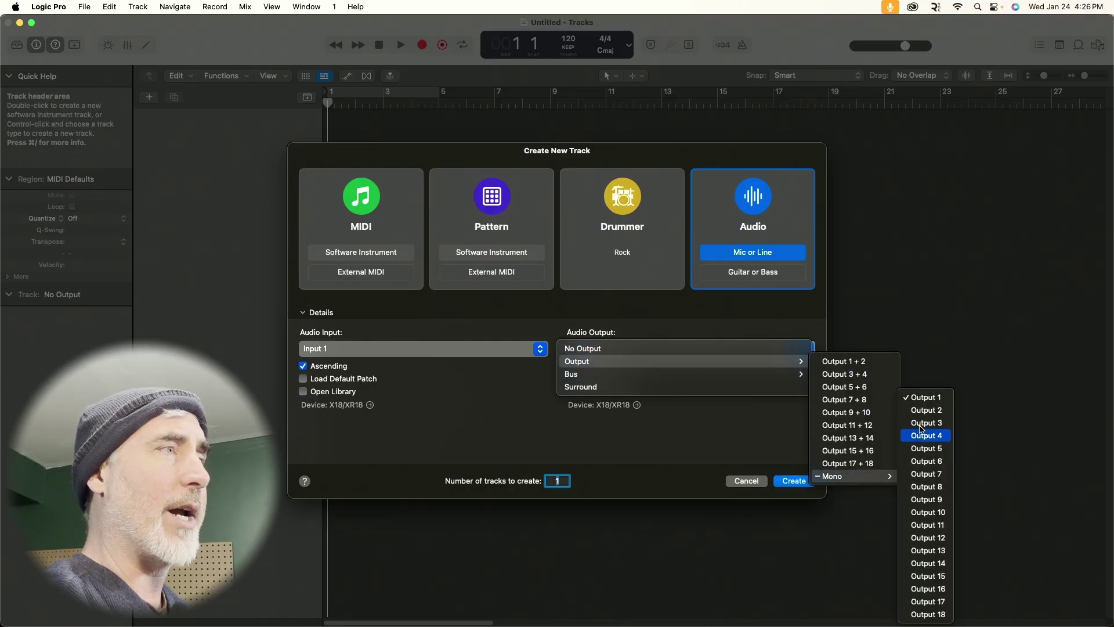
left_click(928, 400)
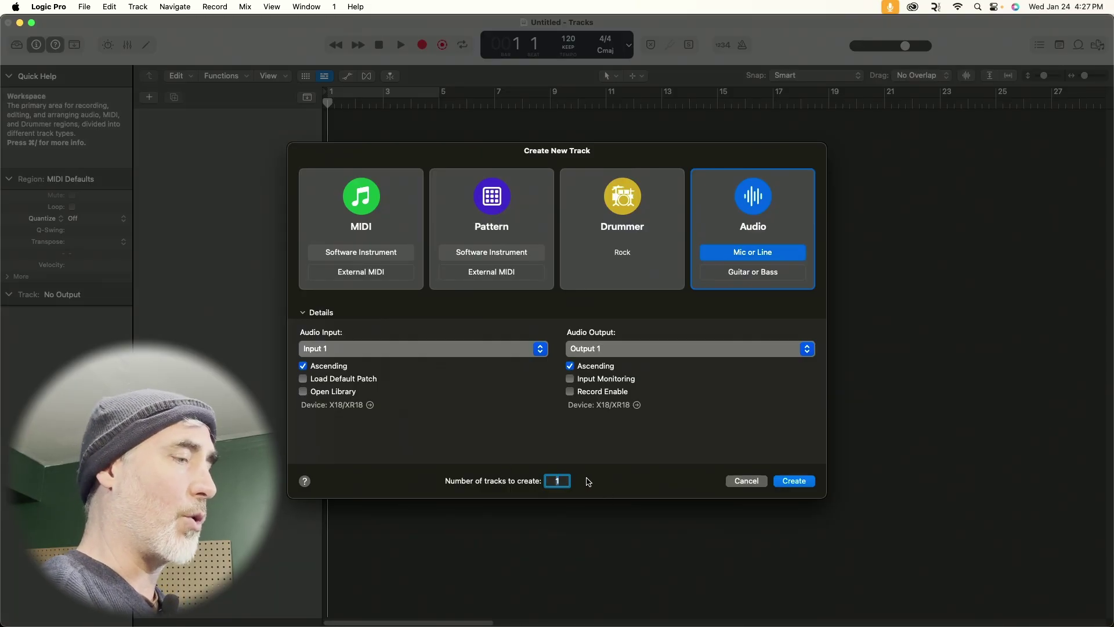
type("18")
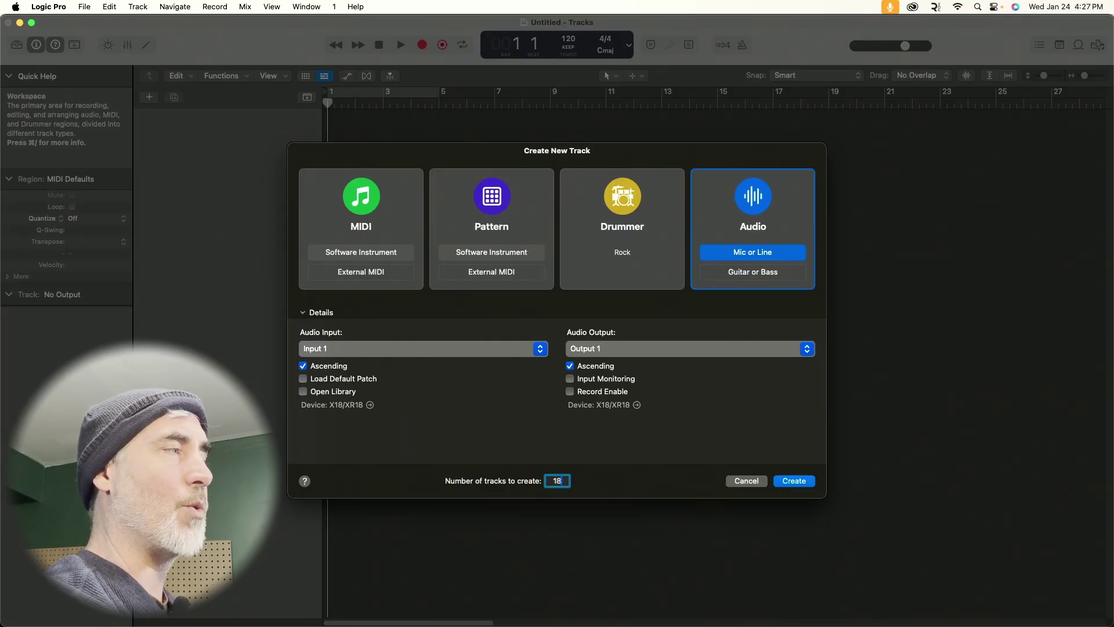
key("Return")
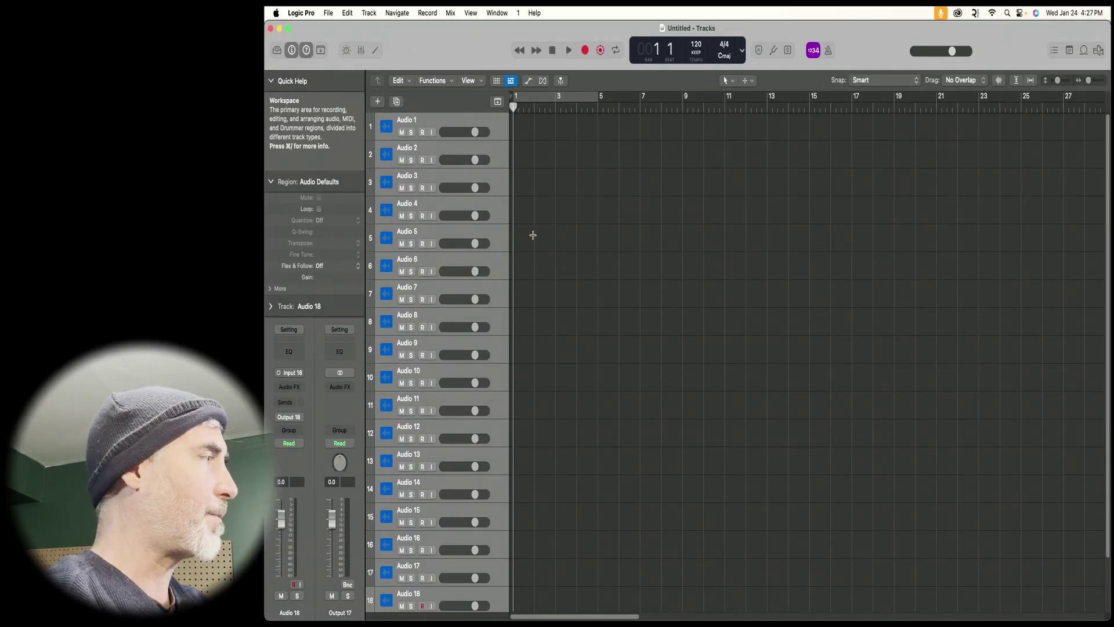
Open and widen the Mixer, then check channel 9's output routing without changes
key("super+2")
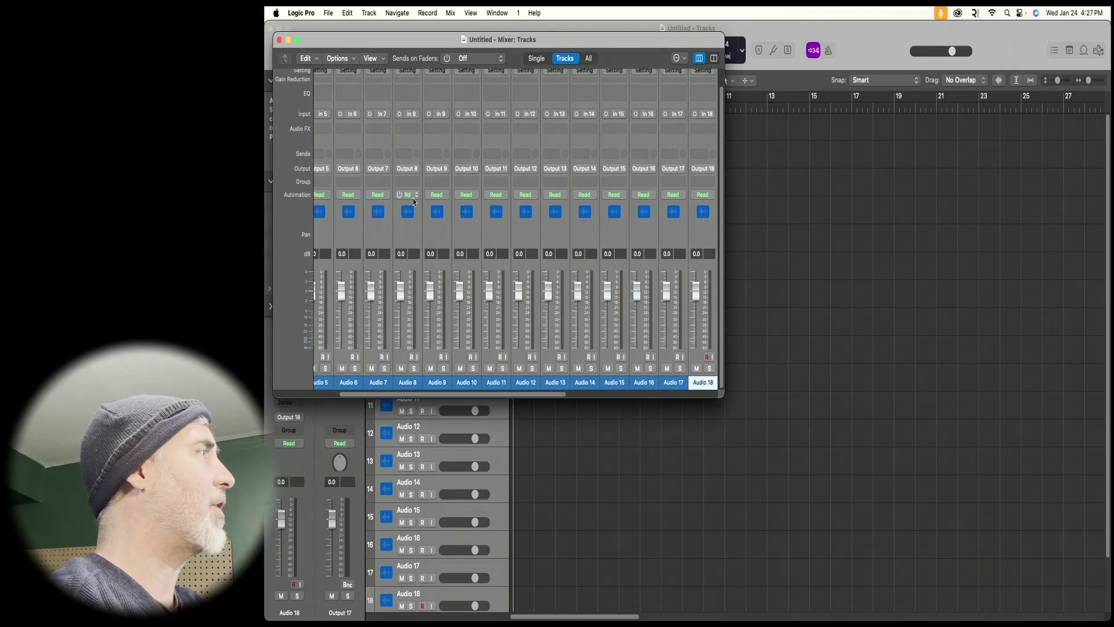
left_click_drag(722, 398, 894, 404)
scroll(665, 281, "left", 5)
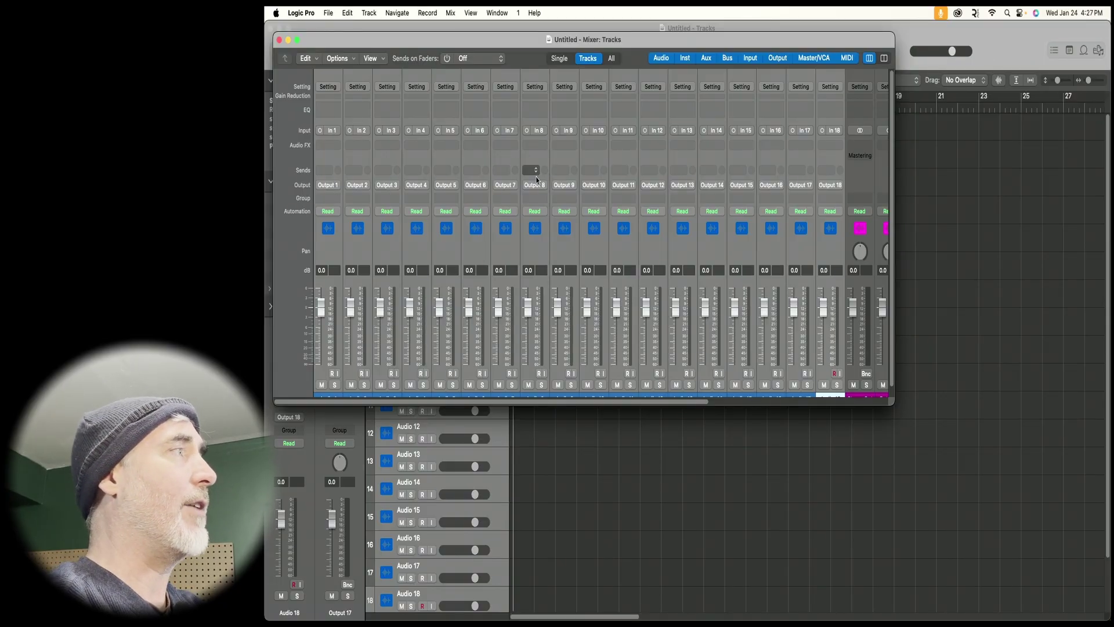
left_click(569, 187)
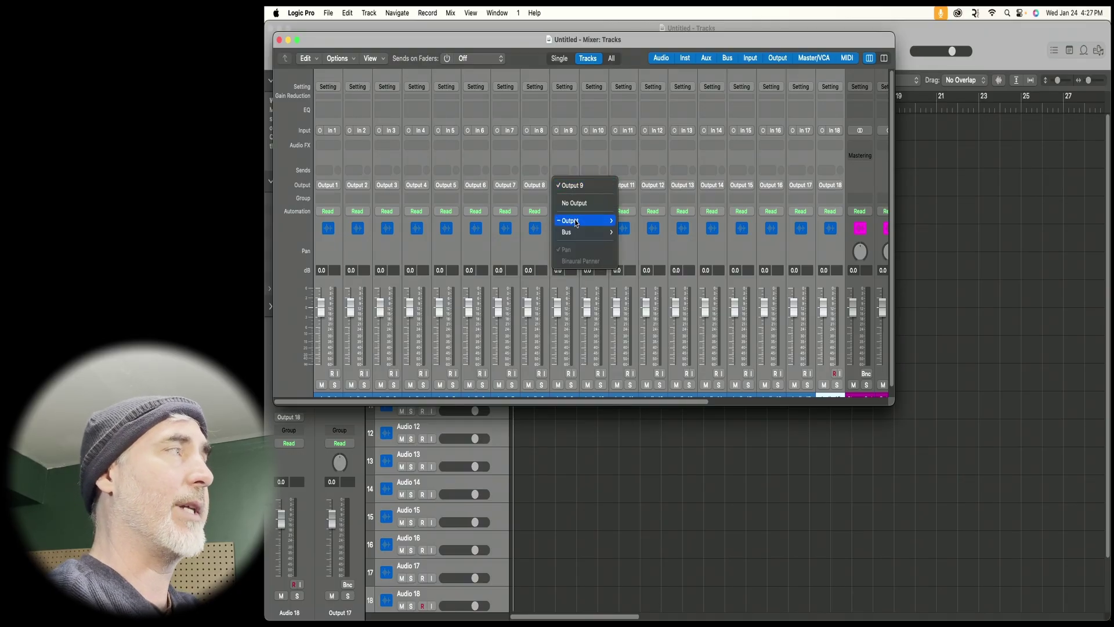
left_click(546, 193)
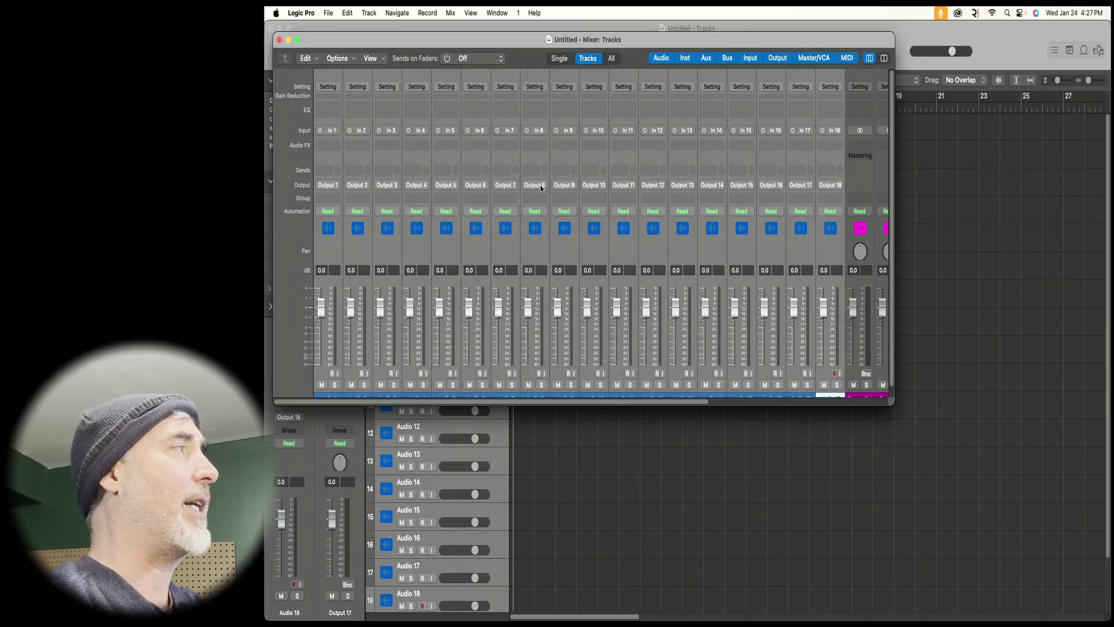
left_click(569, 187)
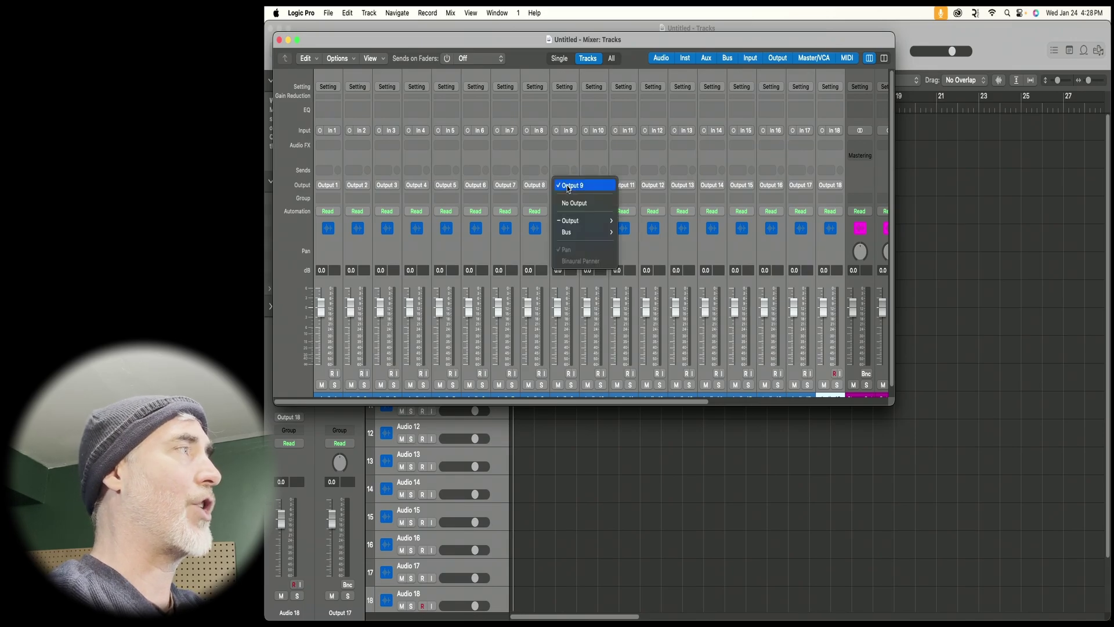
mouse_move(586, 221)
mouse_move(638, 341)
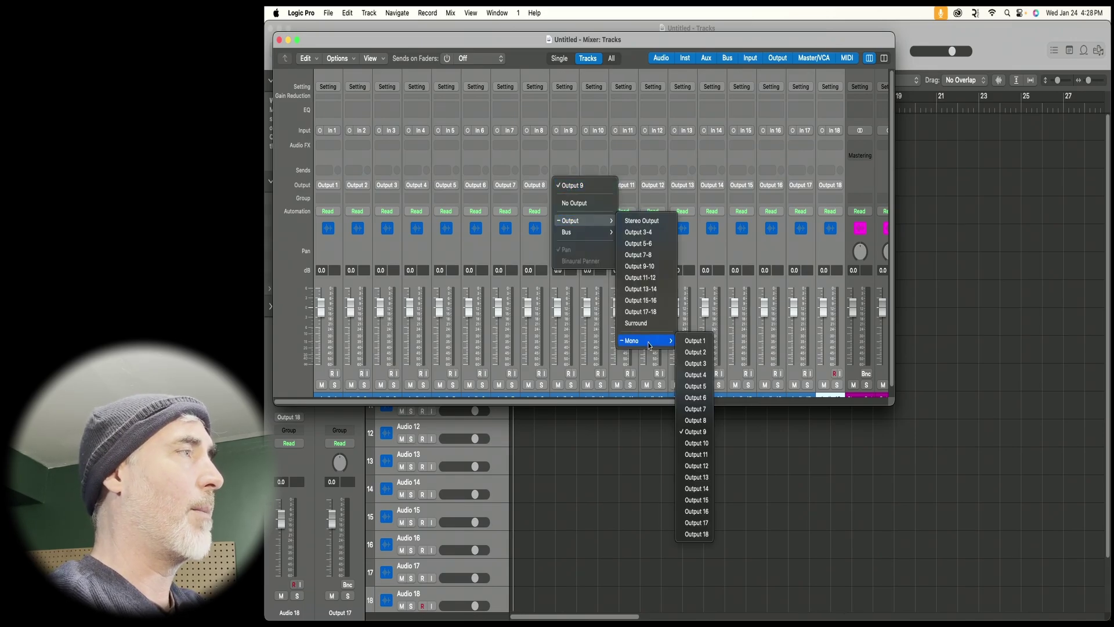
left_click(696, 421)
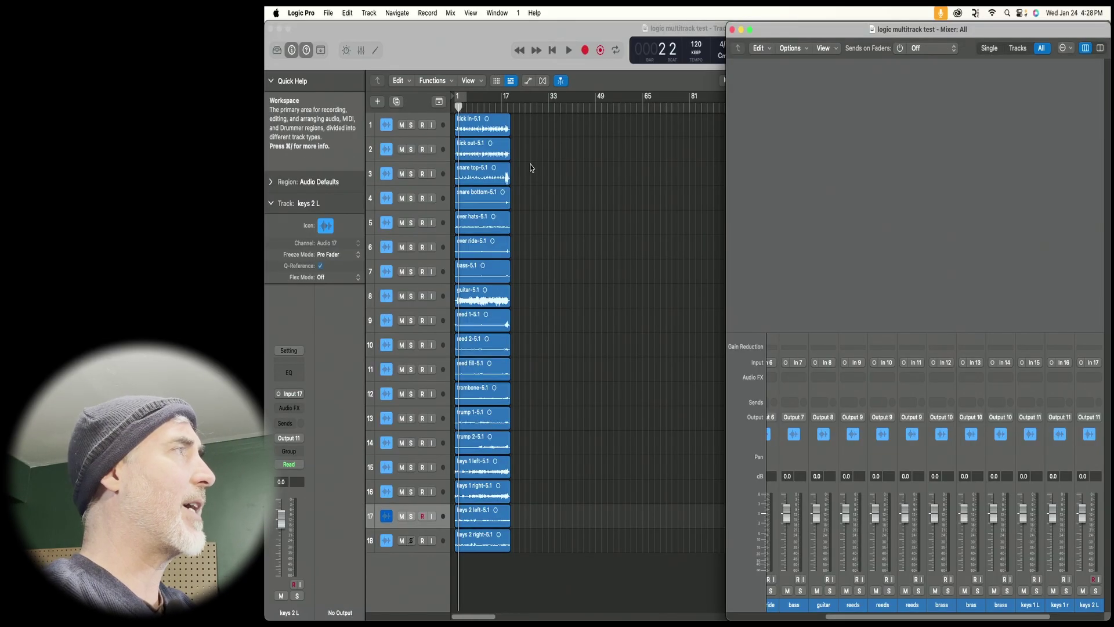
Reposition and resize the Mixer so it sits right of the 18 track regions
left_click_drag(773, 34, 507, 34)
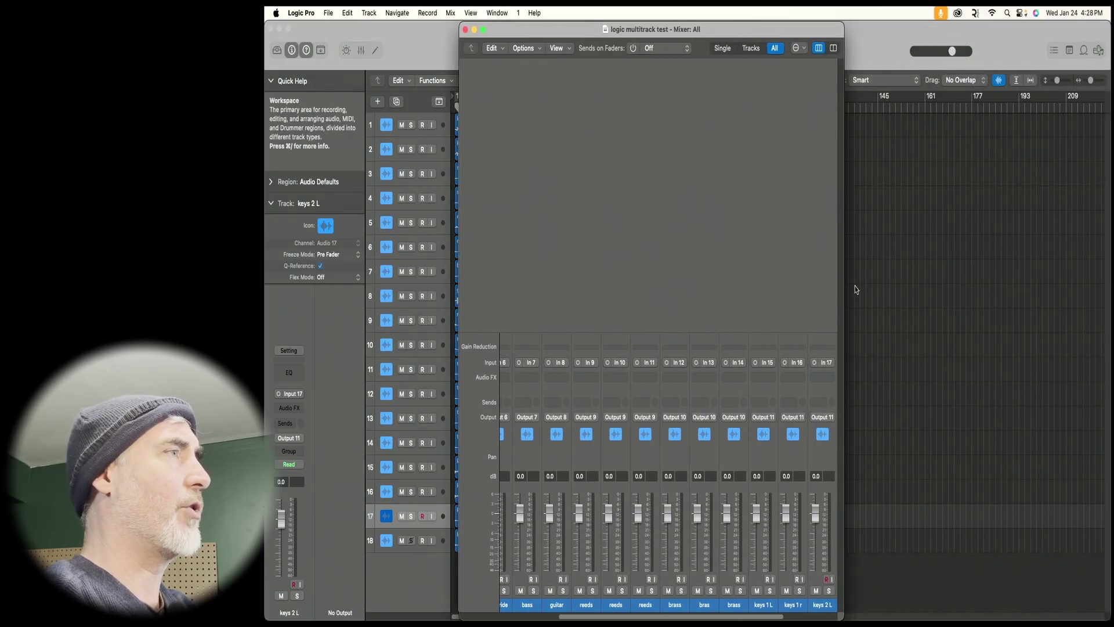
left_click_drag(846, 286, 1106, 258)
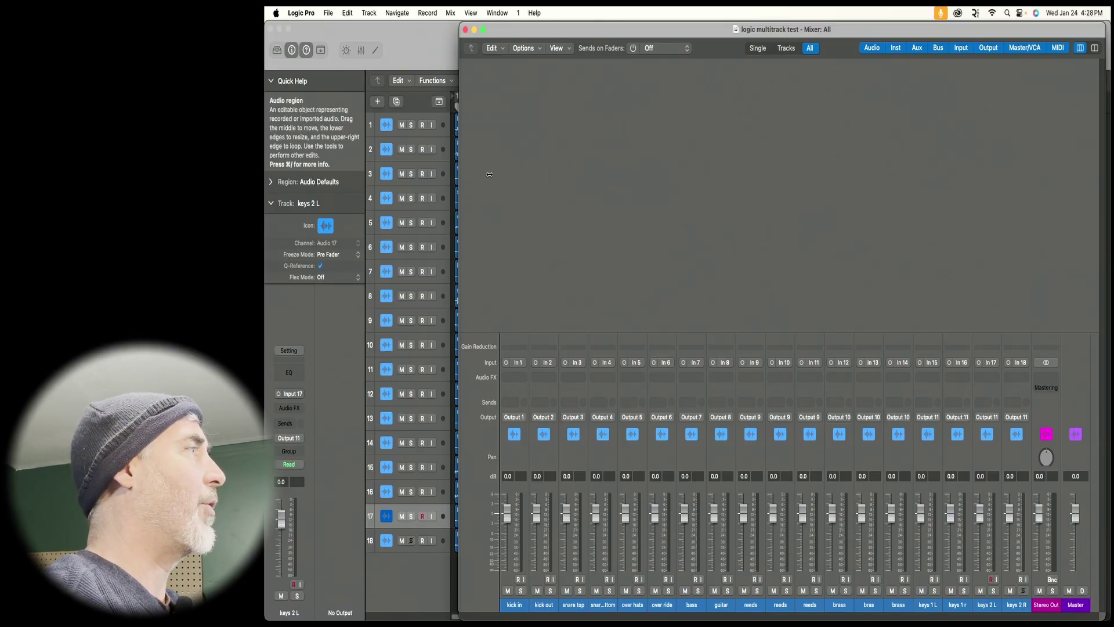
left_click_drag(490, 174, 702, 174)
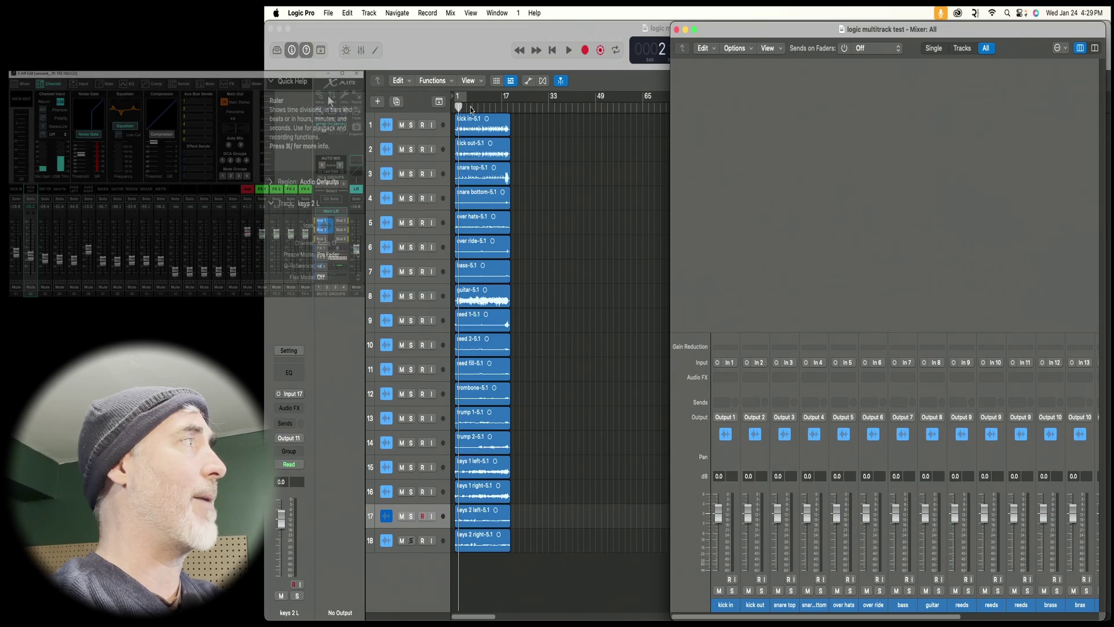
Play the session and mute kick in, kick out, snare top, snare bottom and over hats
key("space")
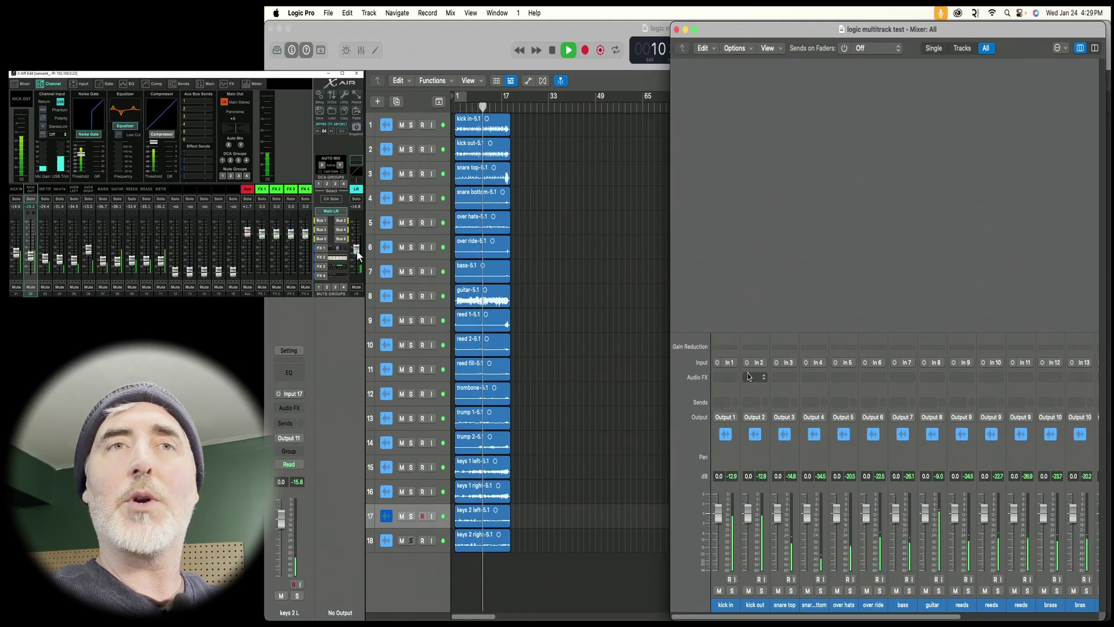
scroll(355, 252, "up", 3)
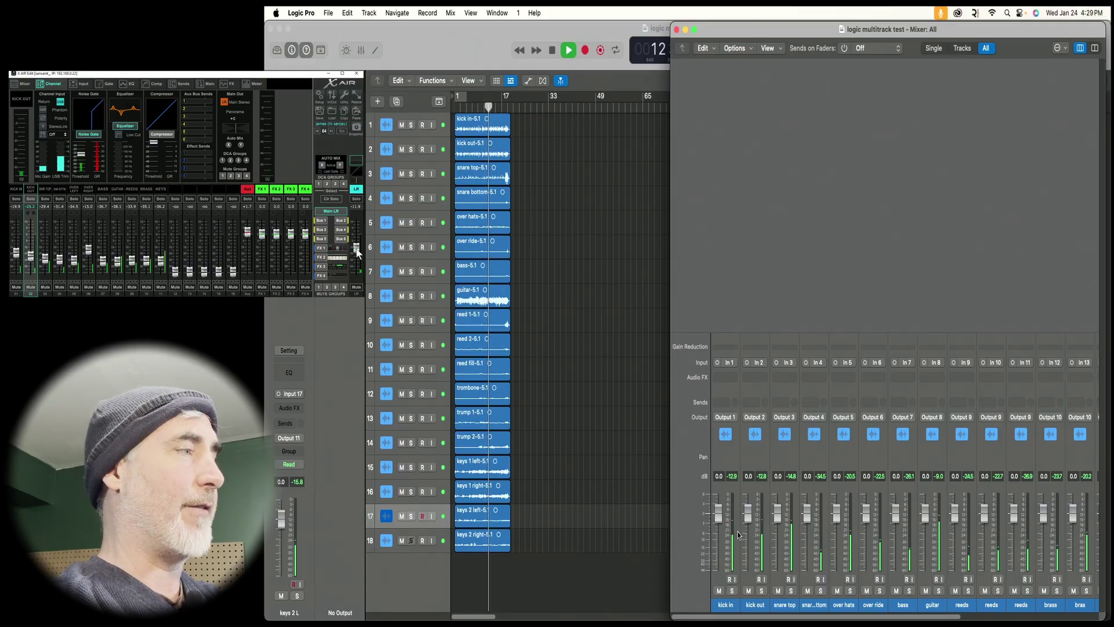
left_click(719, 591)
left_click(749, 590)
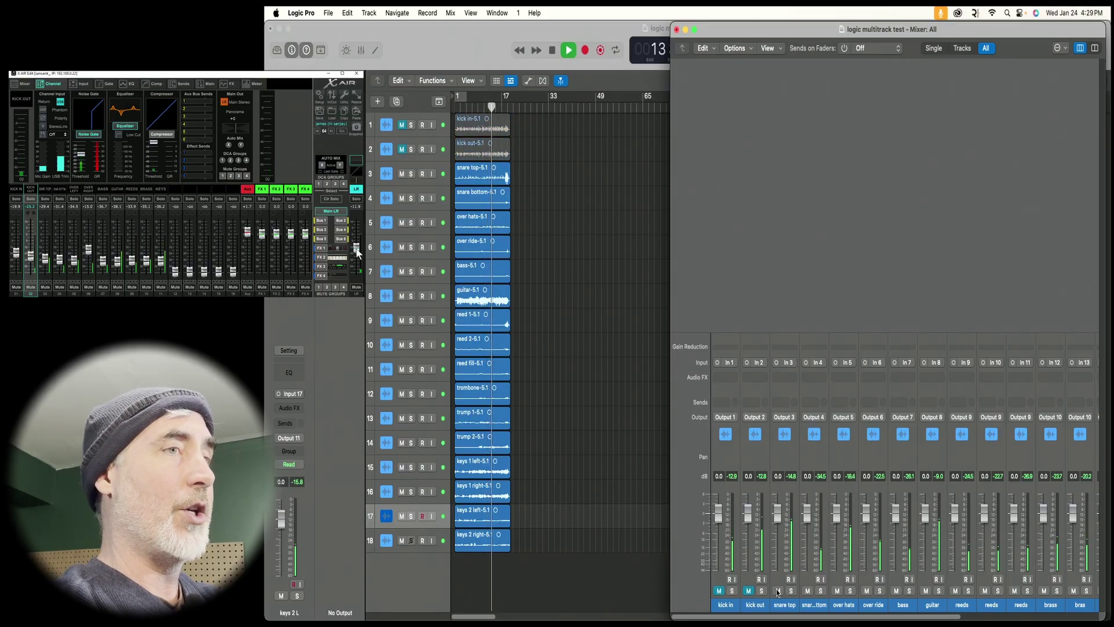
left_click(778, 591)
left_click(808, 590)
left_click(838, 590)
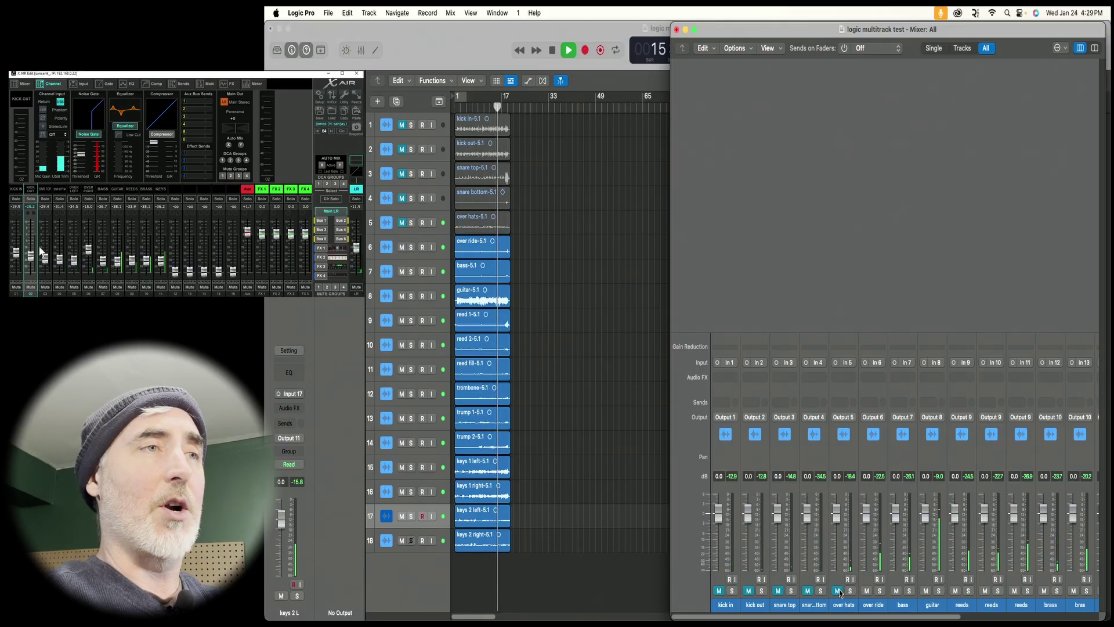
Unmute those five drum channels and stop playback
left_click(838, 590)
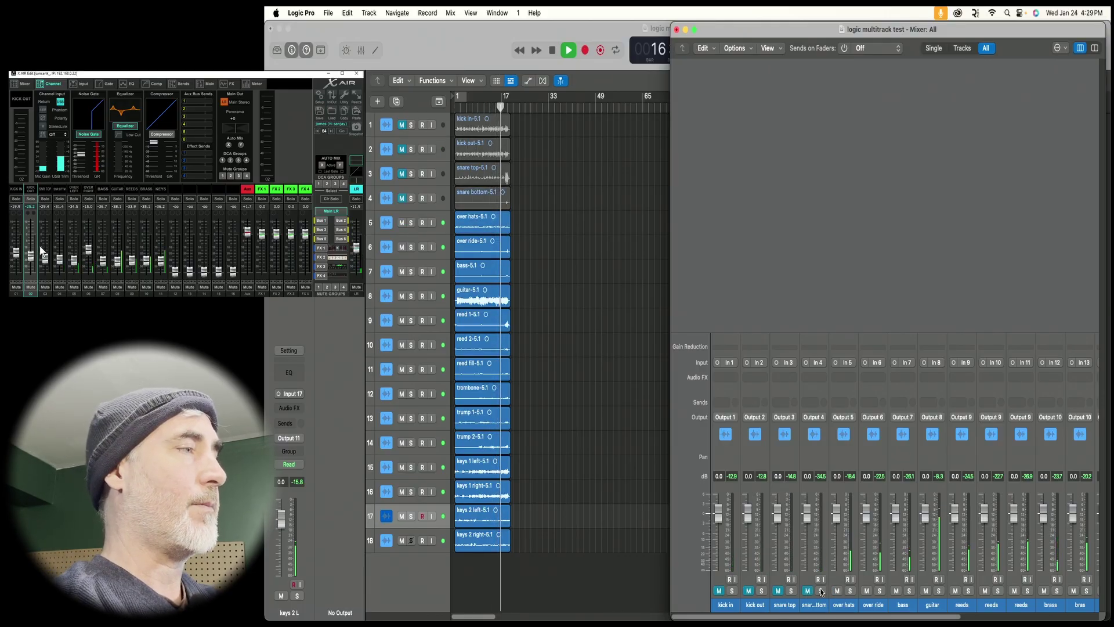
left_click(808, 590)
left_click(779, 590)
left_click(749, 591)
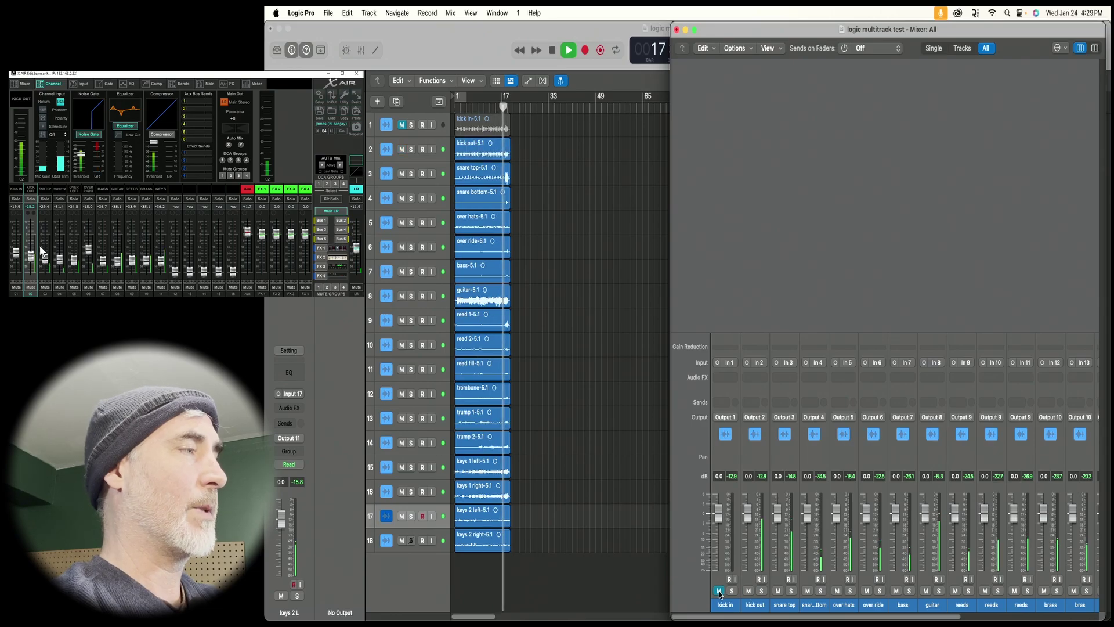
left_click(719, 590)
key("space")
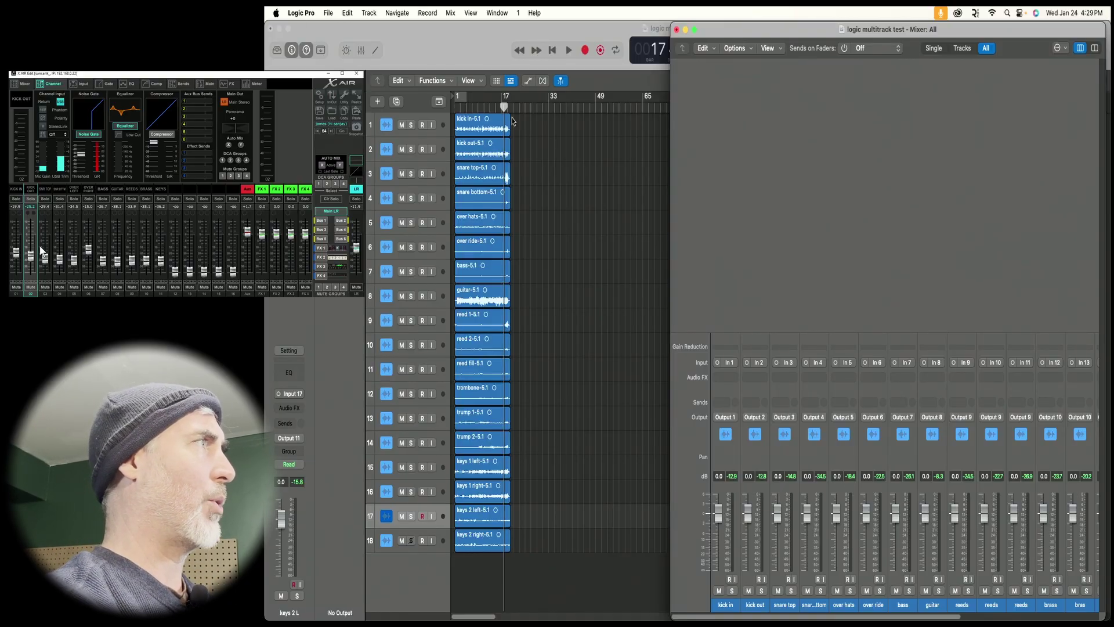
Move the playhead to bar 35 and select the kick in channel
left_click(571, 127)
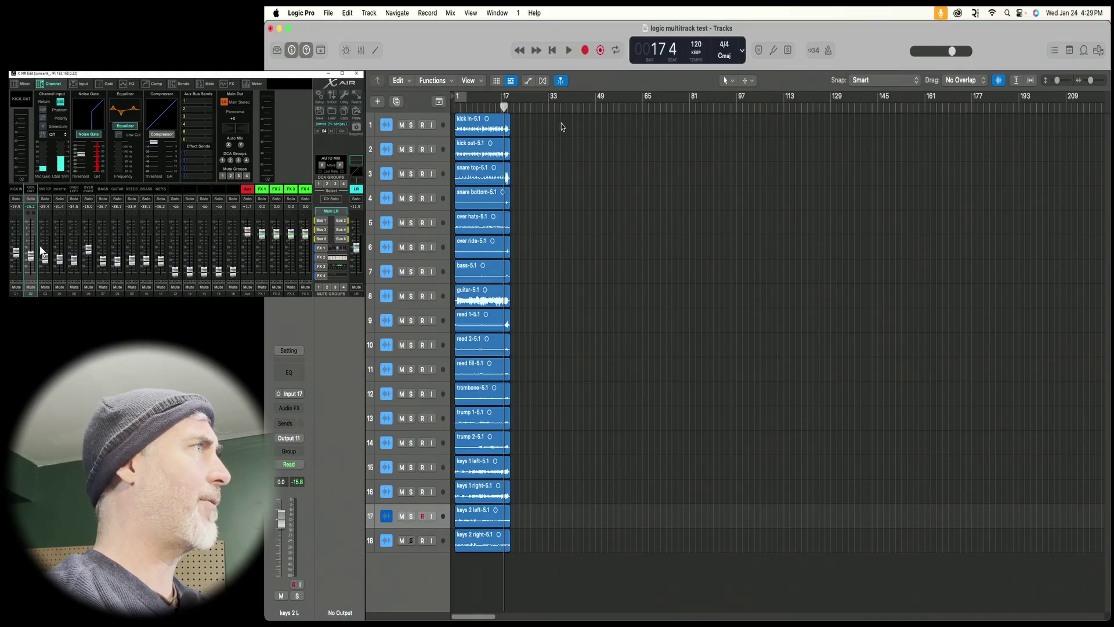
left_click_drag(531, 107, 556, 109)
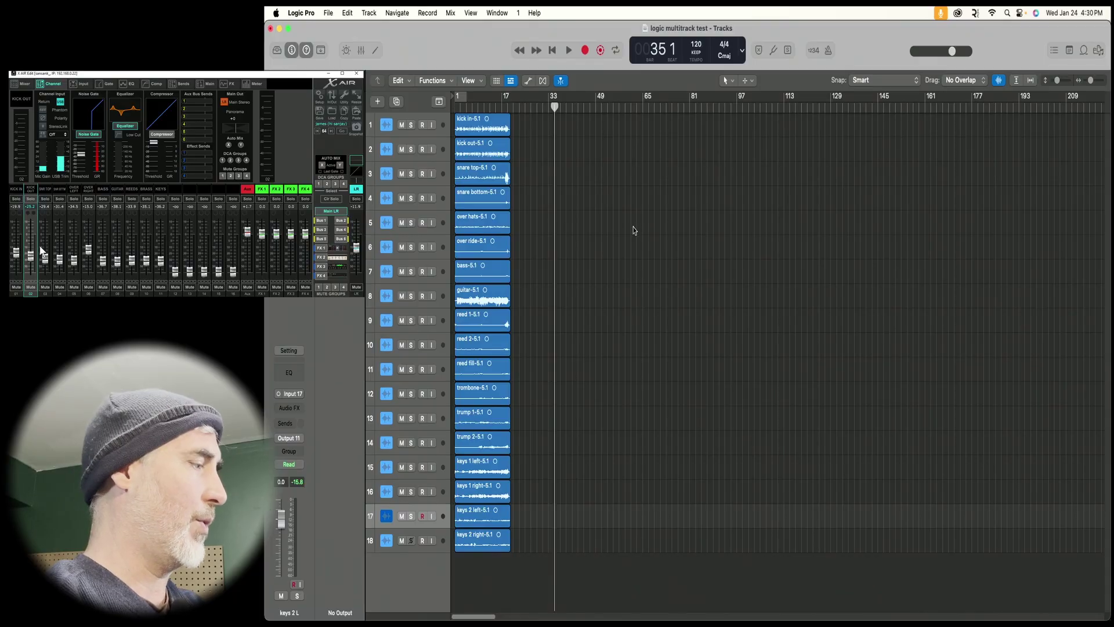
key("x")
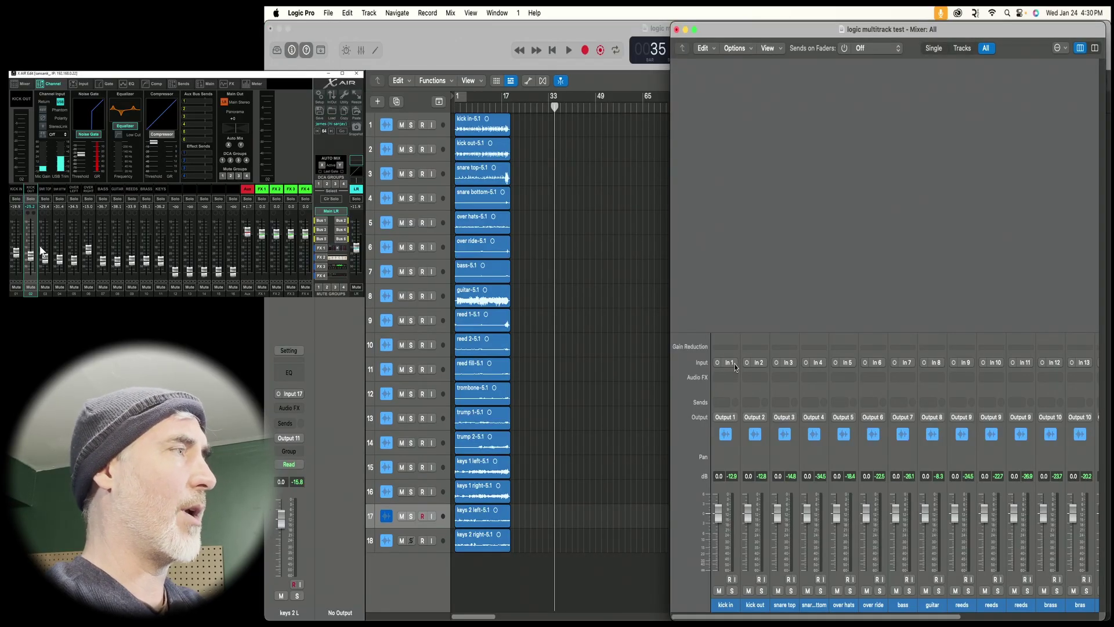
left_click(727, 605)
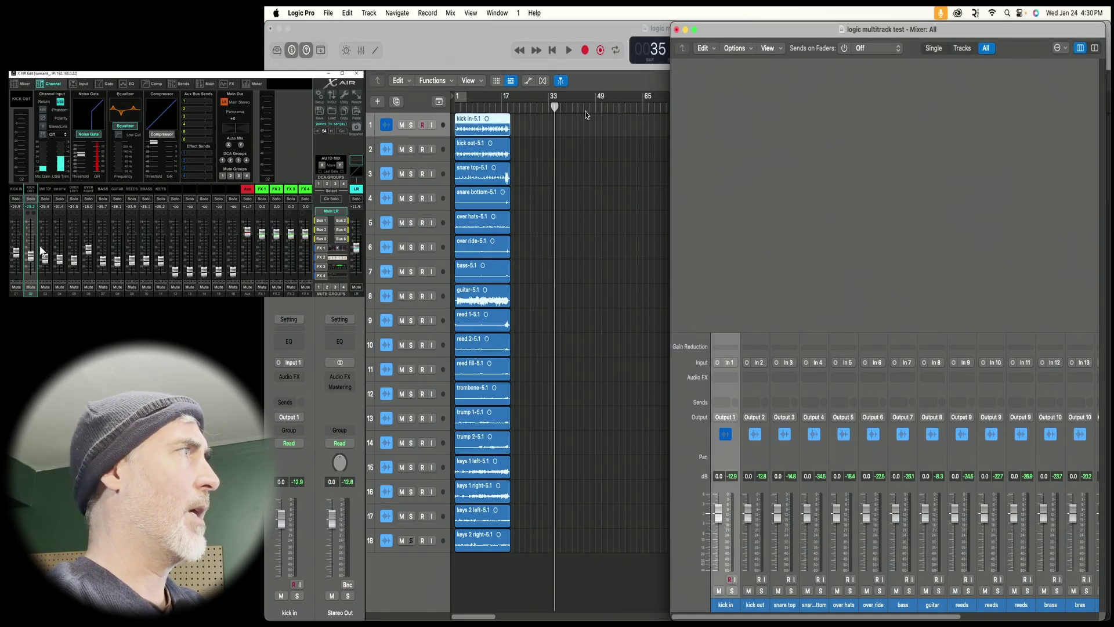
left_click(577, 123)
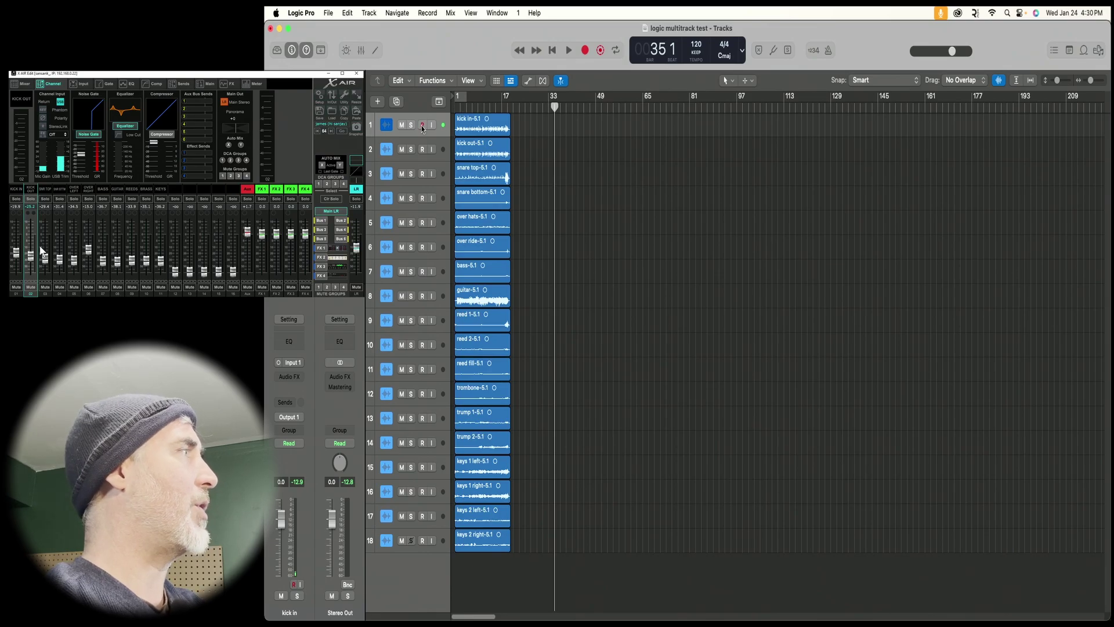
Toggle record-arm and input monitoring on the kick in track, leaving both off
left_click(423, 126)
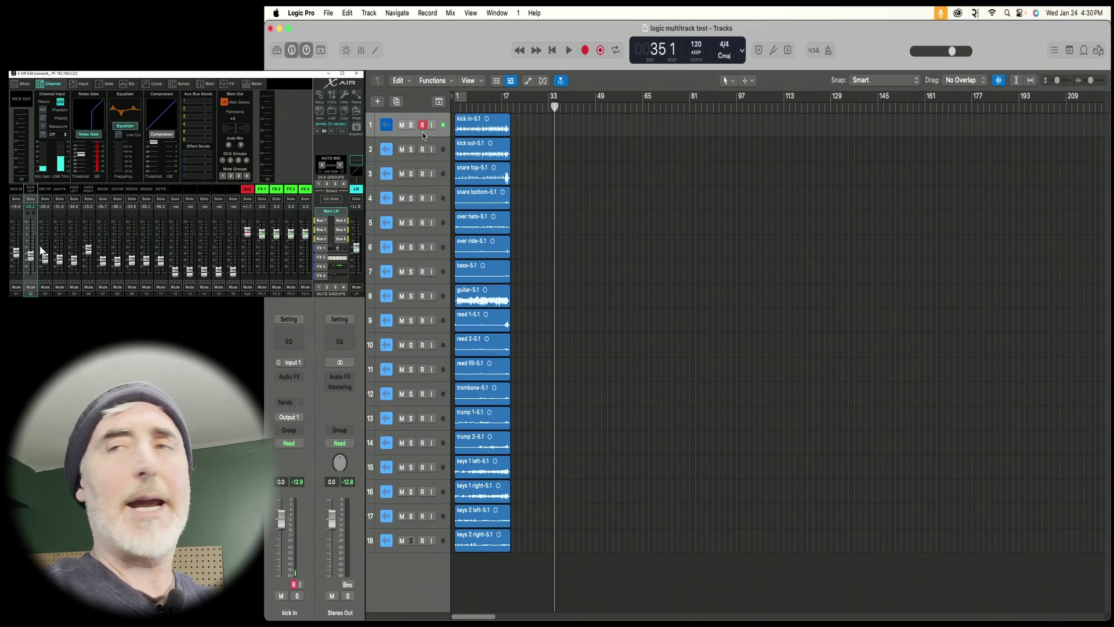
left_click(423, 132)
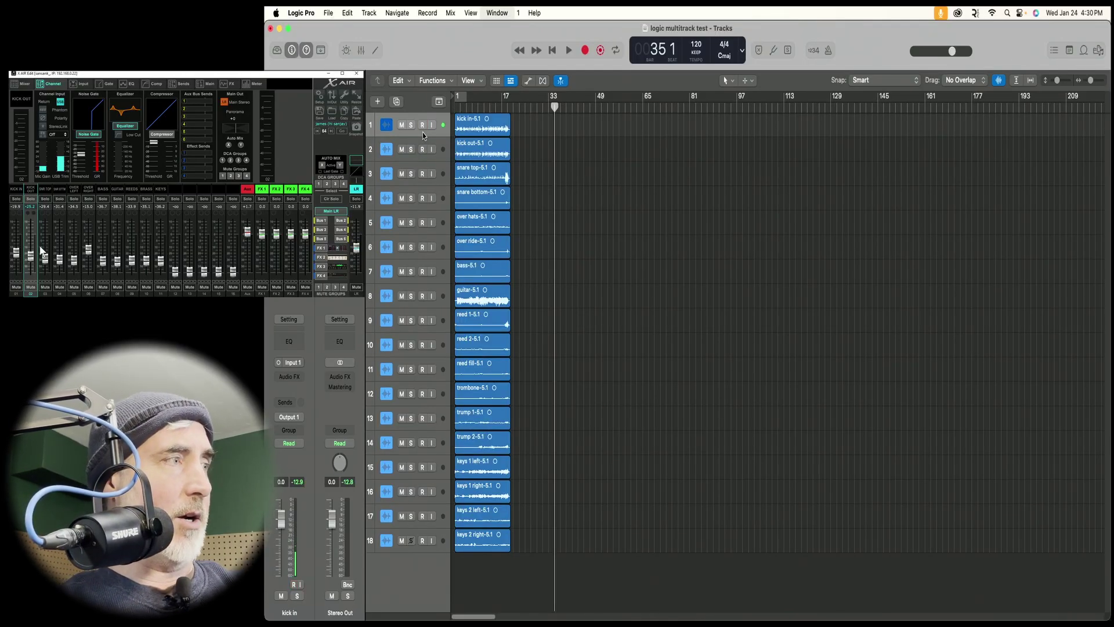
key("x")
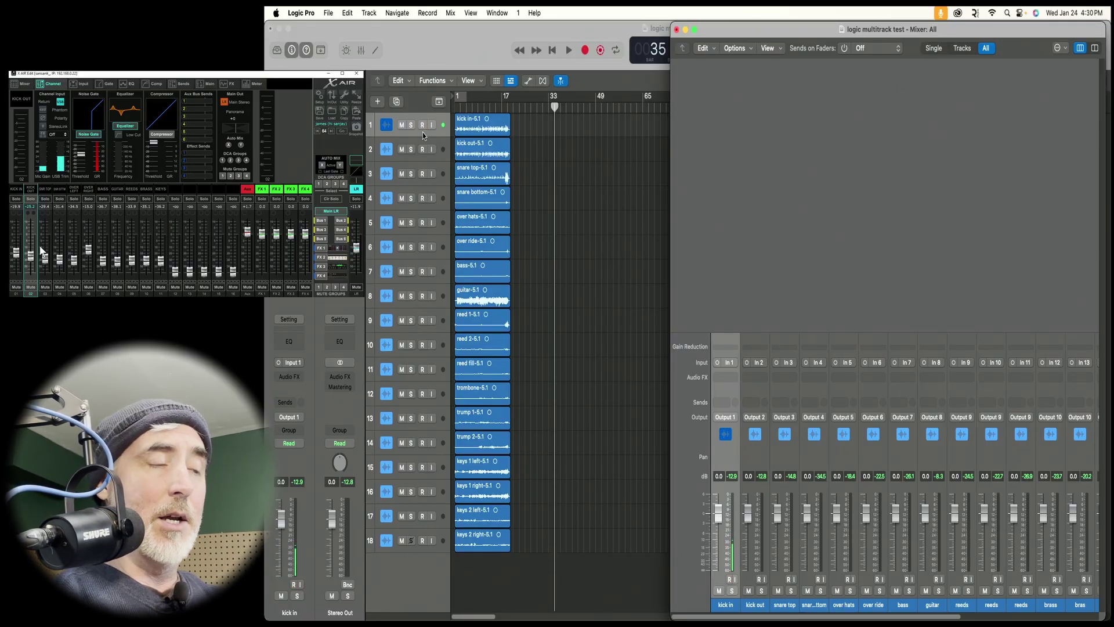
left_click(422, 126)
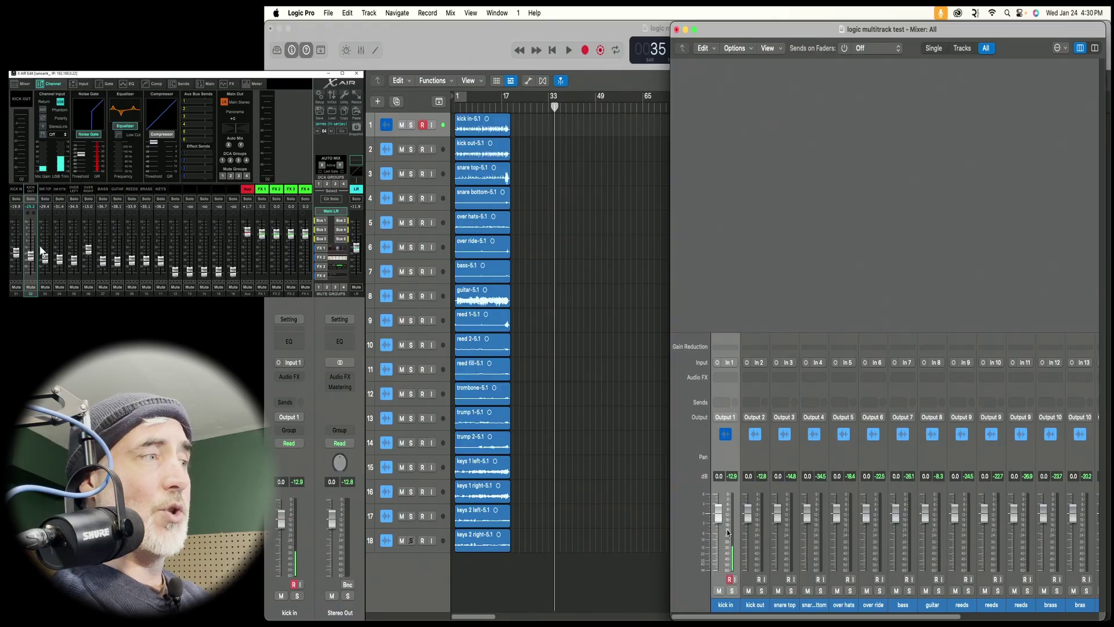
left_click(730, 579)
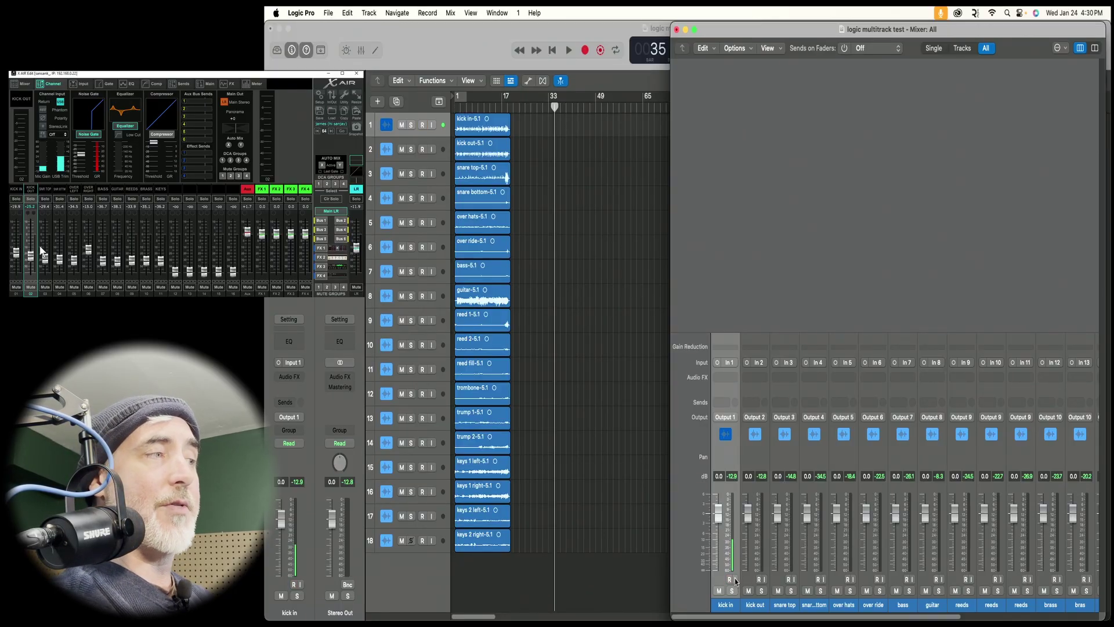
left_click(432, 126)
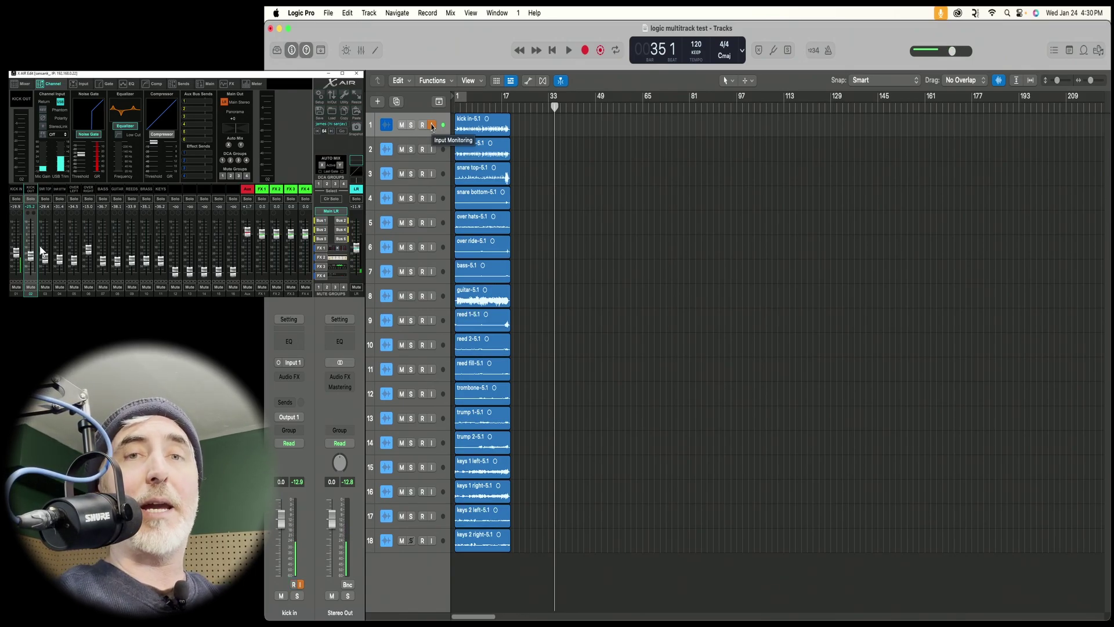
left_click(431, 125)
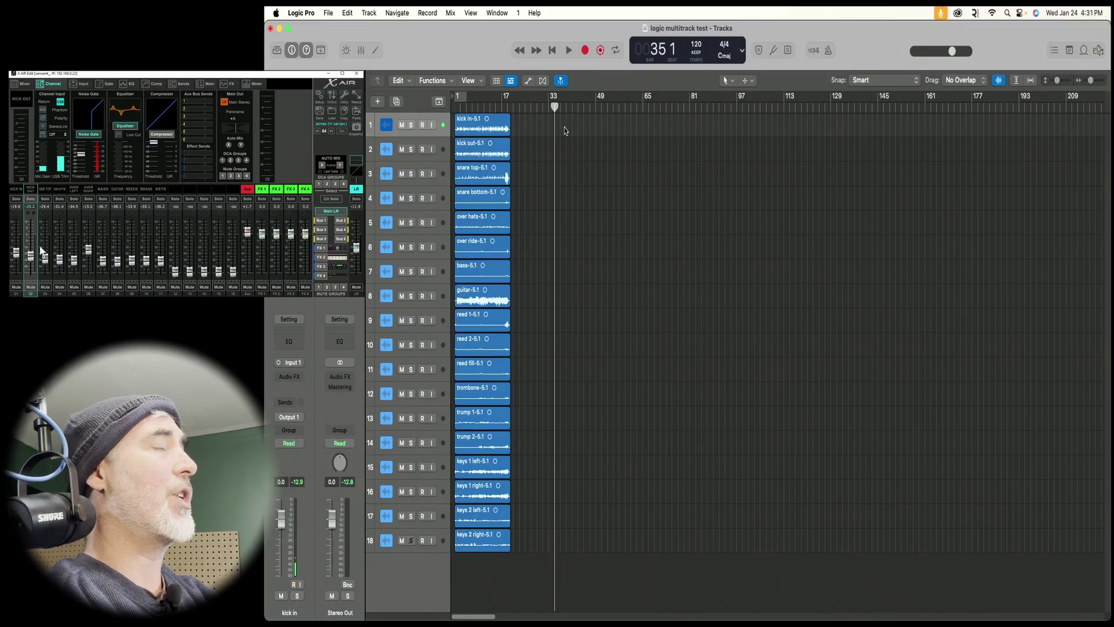
Record two short mic test takes on track 1, at bar 35 and at bar 42
left_click(586, 52)
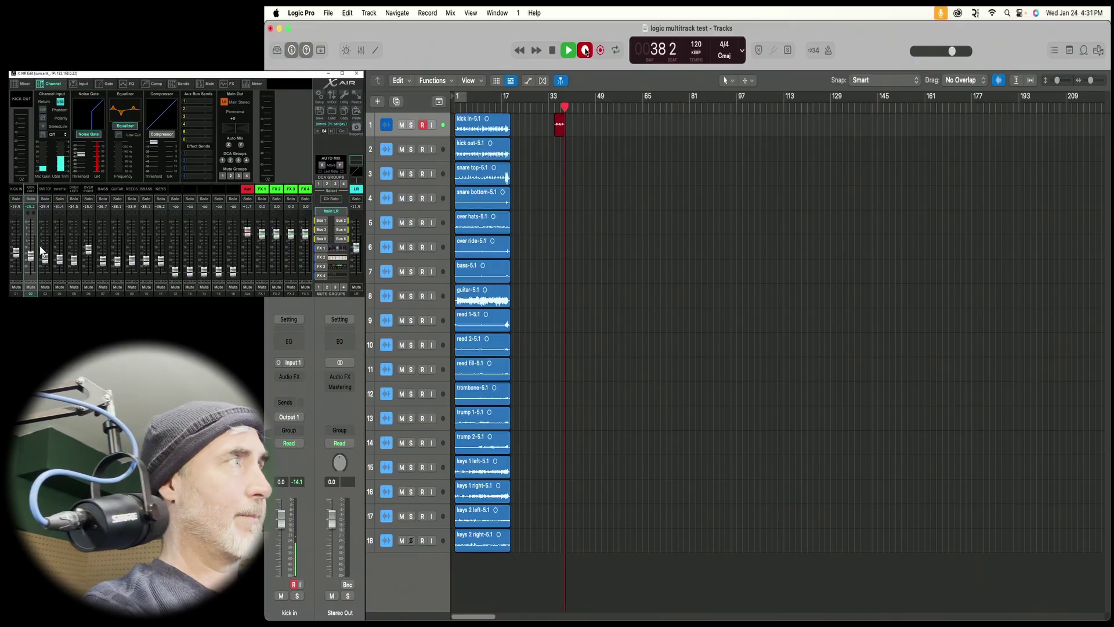
key("space")
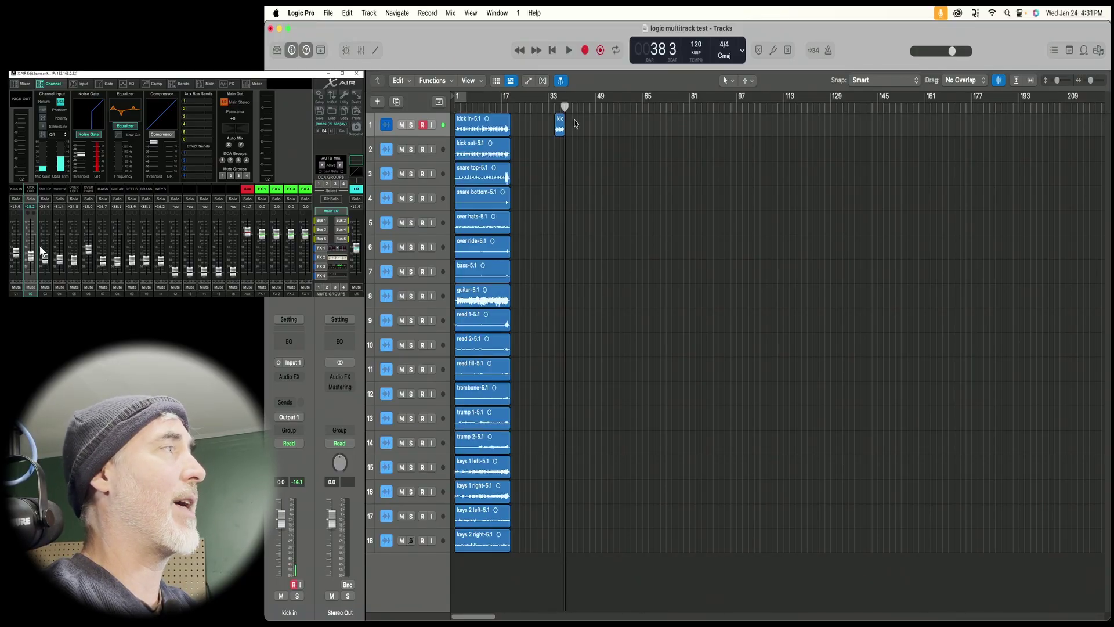
left_click_drag(566, 107, 575, 108)
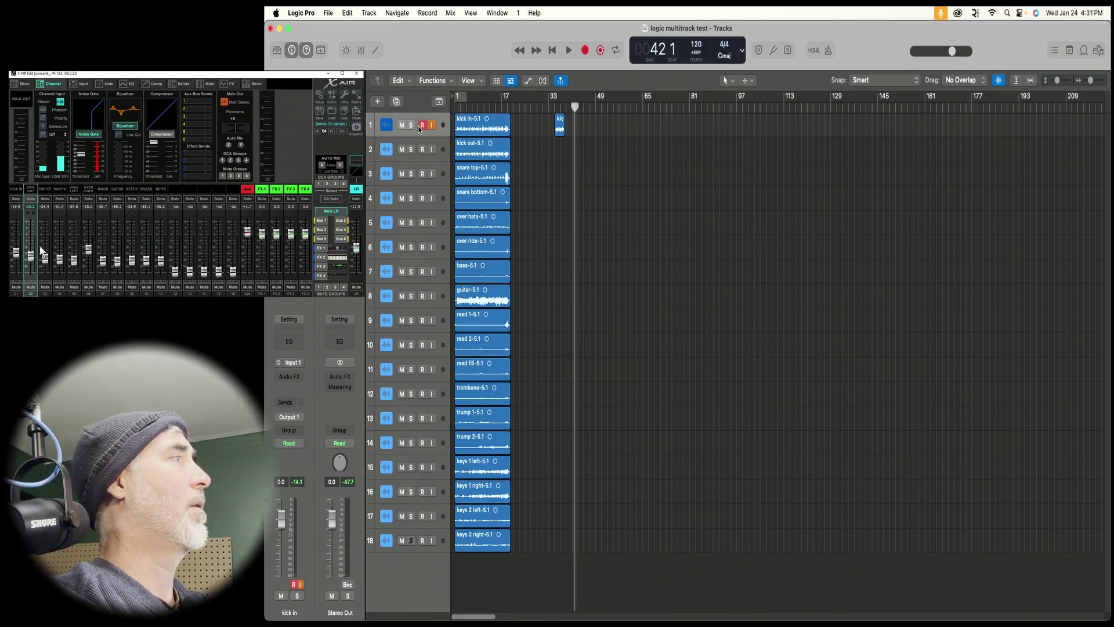
left_click(586, 51)
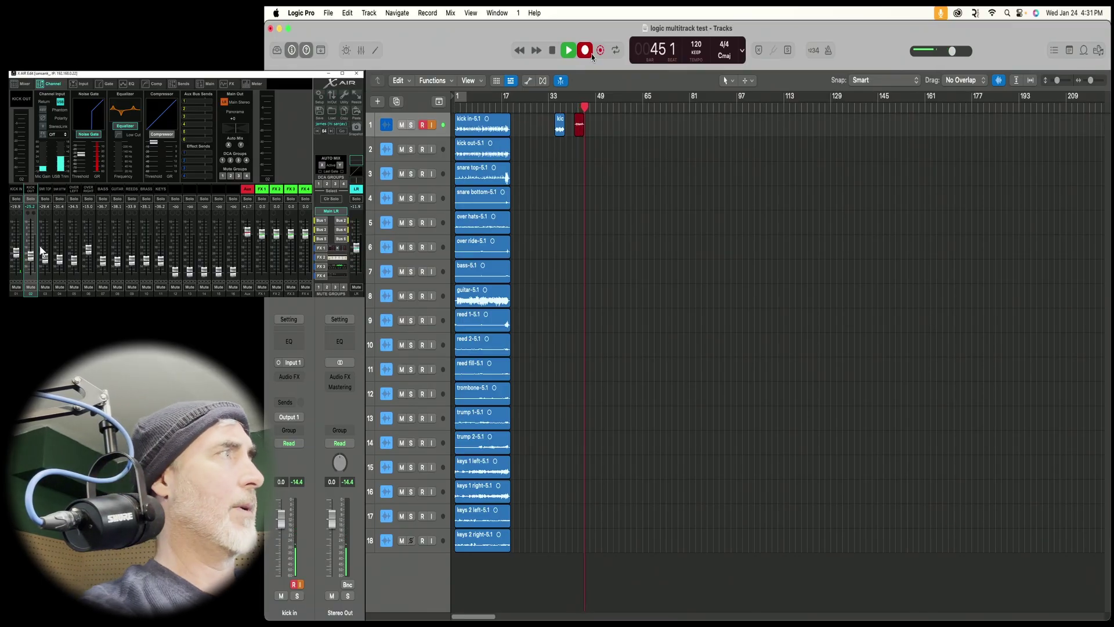
left_click(585, 50)
Disarm track 1, turn off its input monitoring, and return the playhead to bar 35
left_click(423, 125)
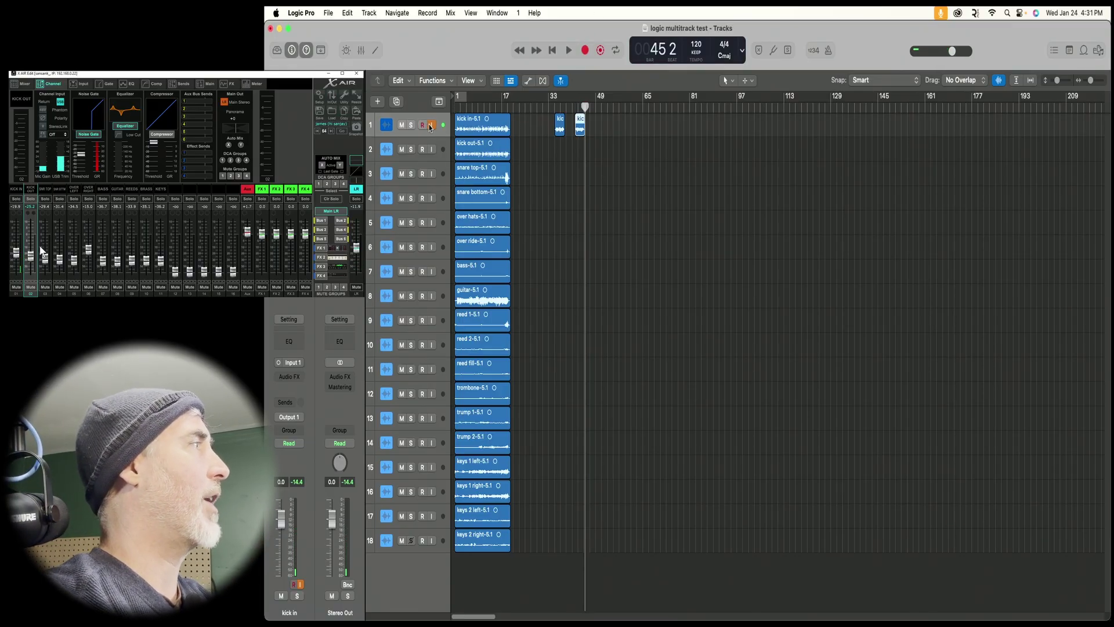
left_click(430, 126)
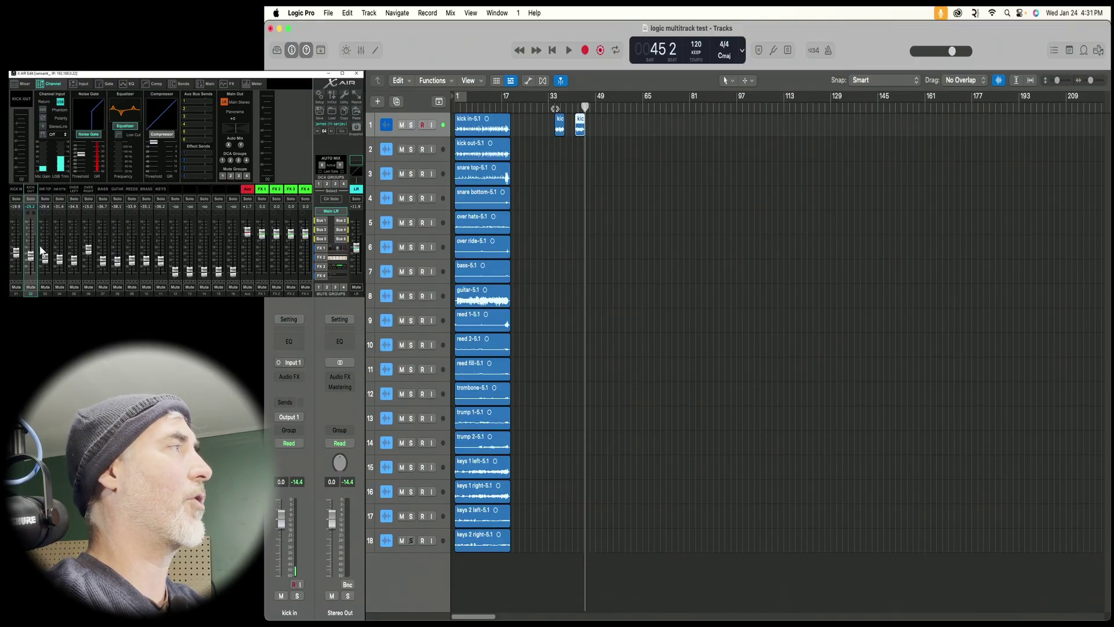
left_click(554, 109)
Play the takes from bar 35, then from bar 37 with the XR18 kick out fader lowered to -50.6
key("space")
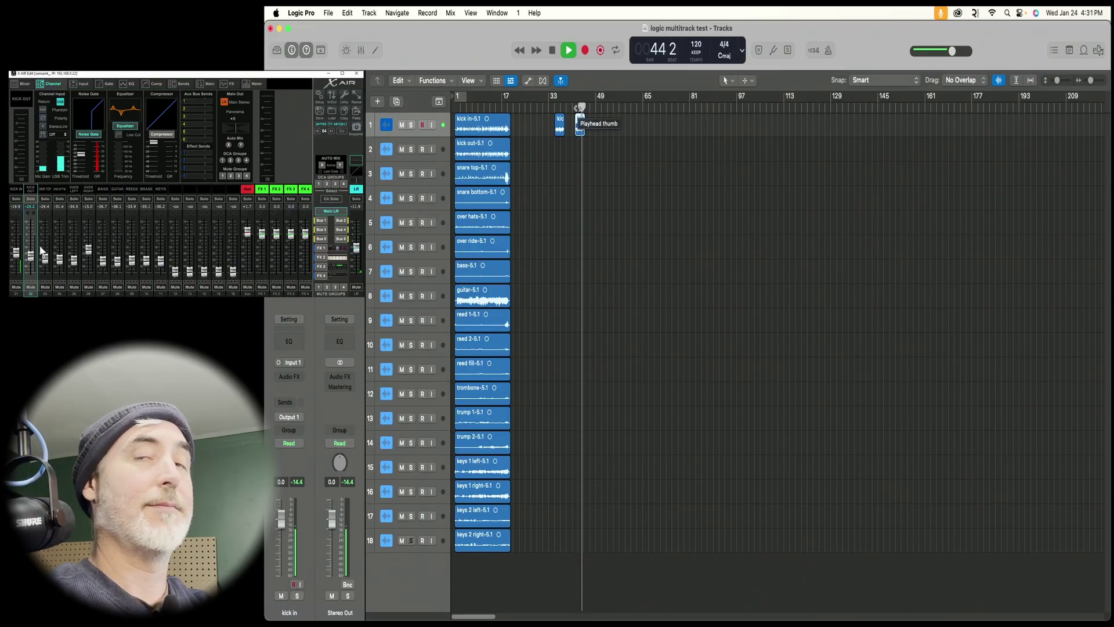
key("space")
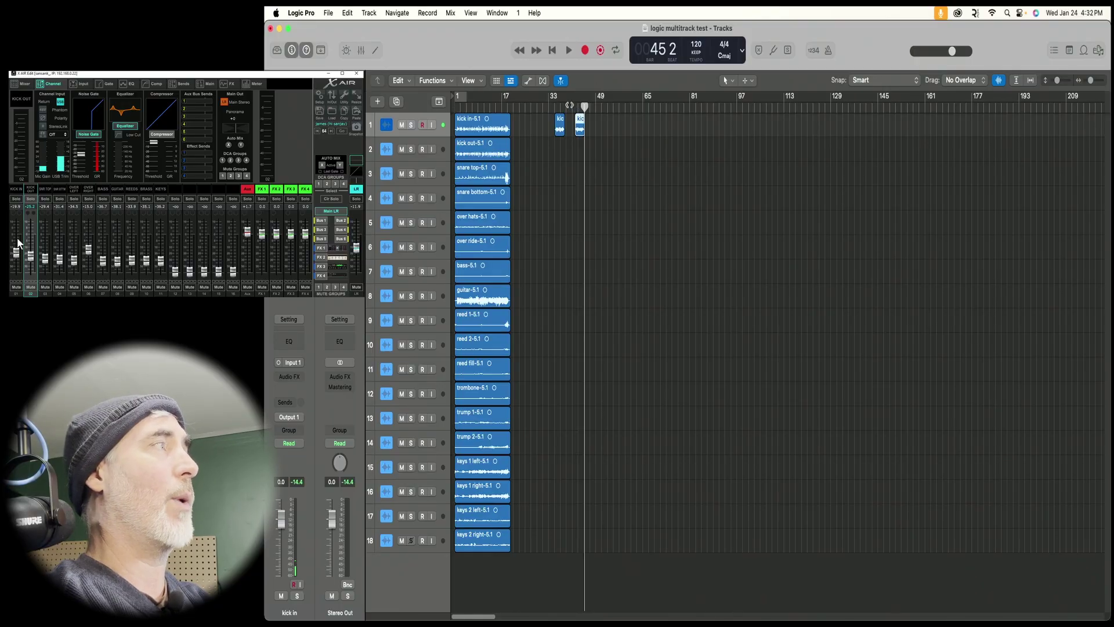
left_click(561, 105)
key("space")
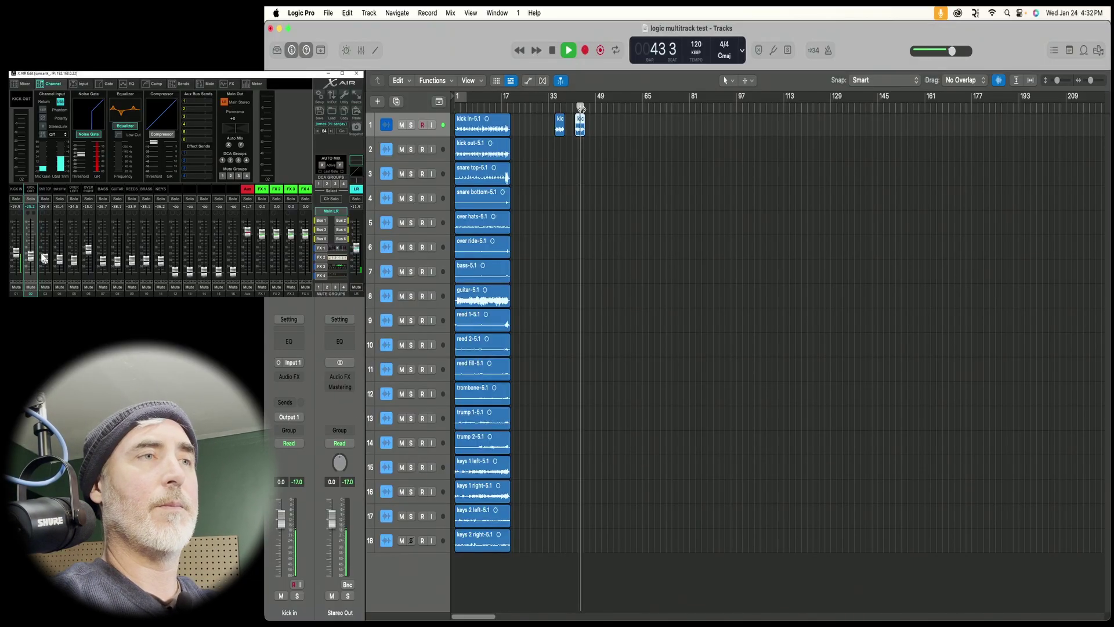
left_click_drag(30, 256, 31, 263)
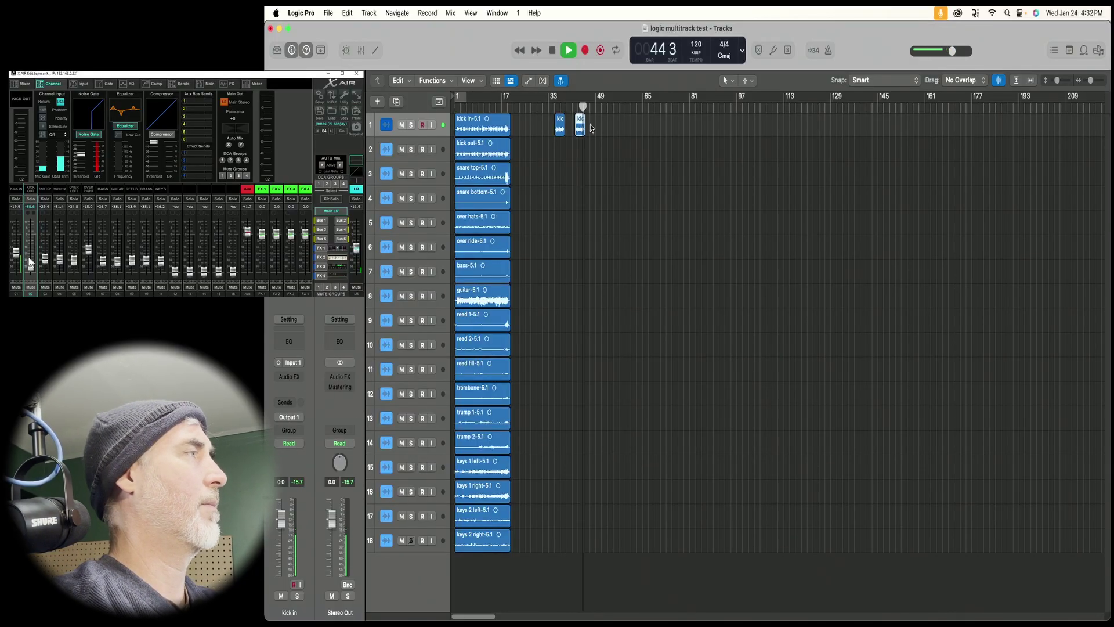
key("space")
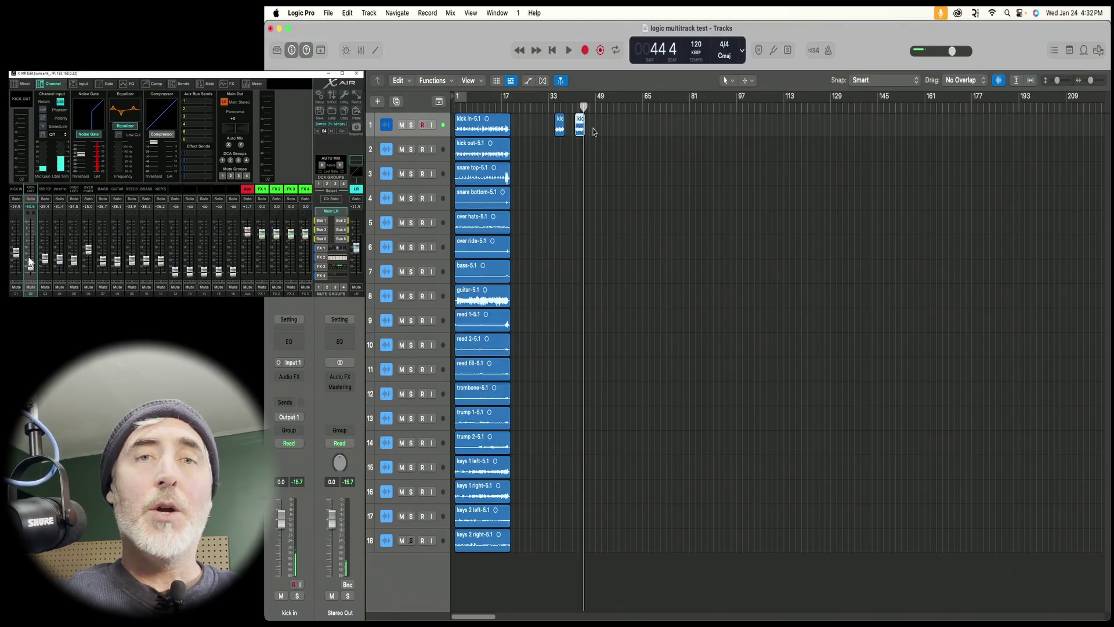